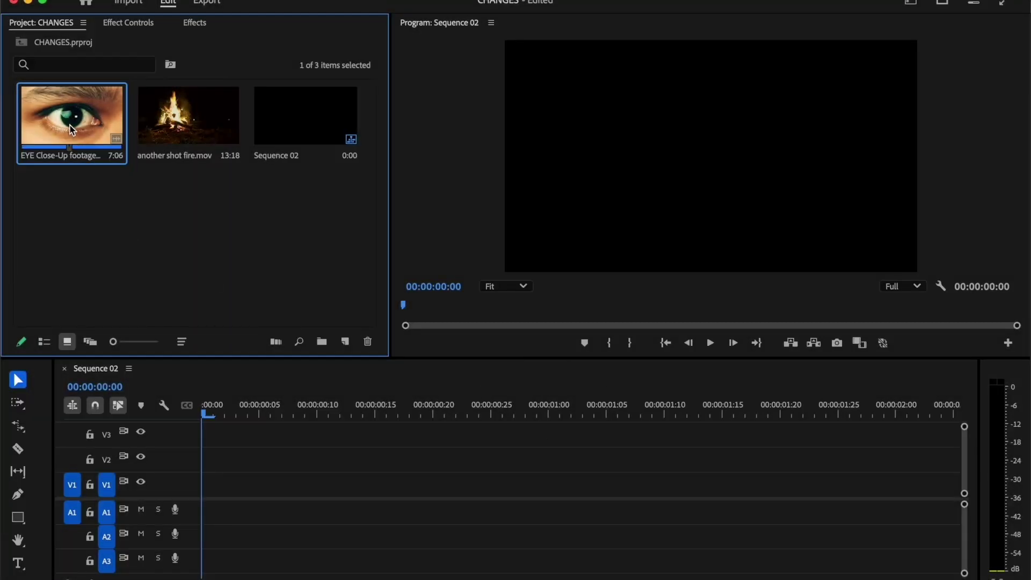
Place the EYE Close-Up footage on track V1 at the sequence start and go to 00:00:00:06, where the eye starts opening.
left_click_drag(196, 450, 210, 482)
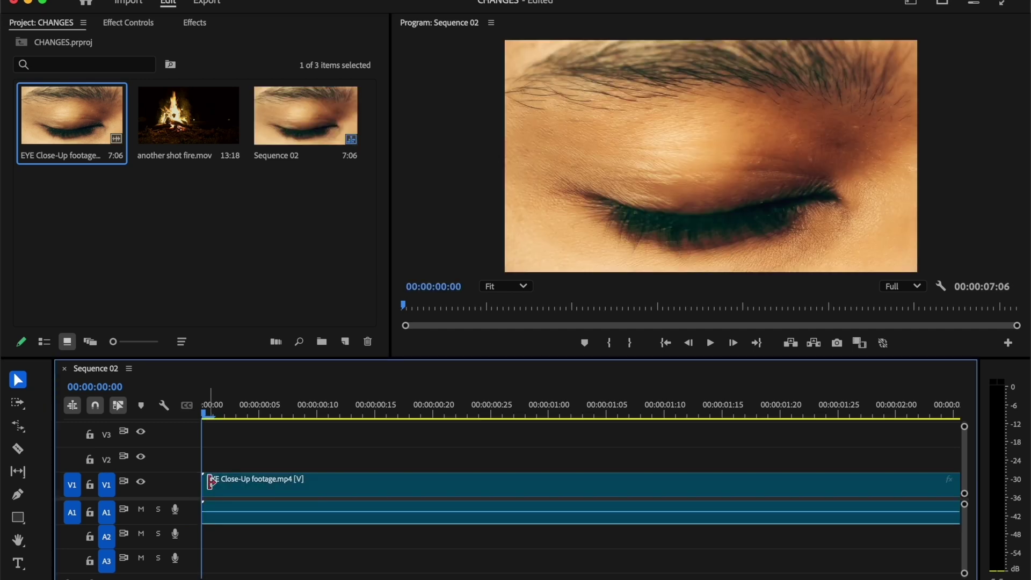
left_click(254, 483)
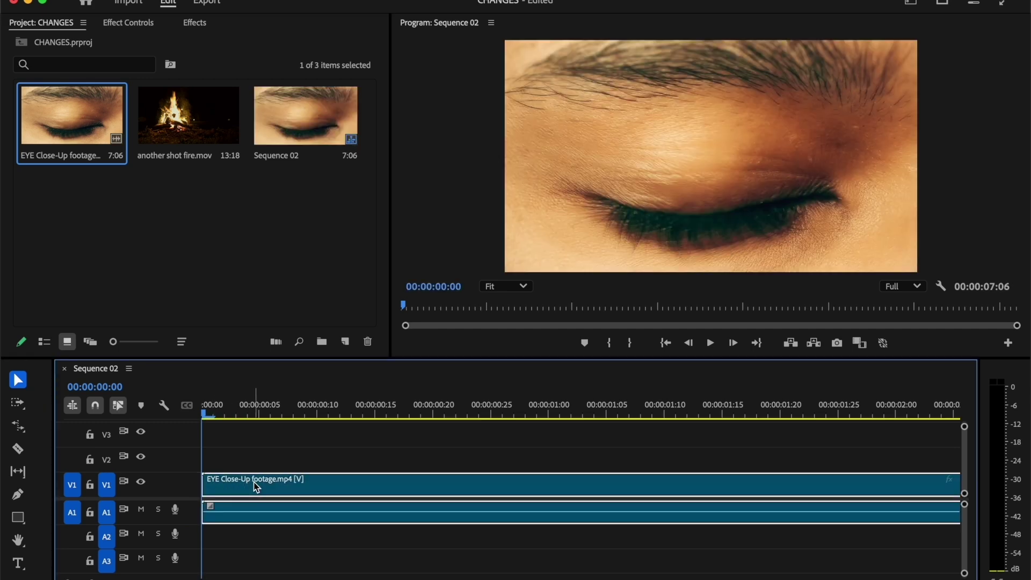
mouse_move(419, 308)
left_mouse_down()
mouse_move(409, 305)
mouse_move(420, 307)
left_mouse_up()
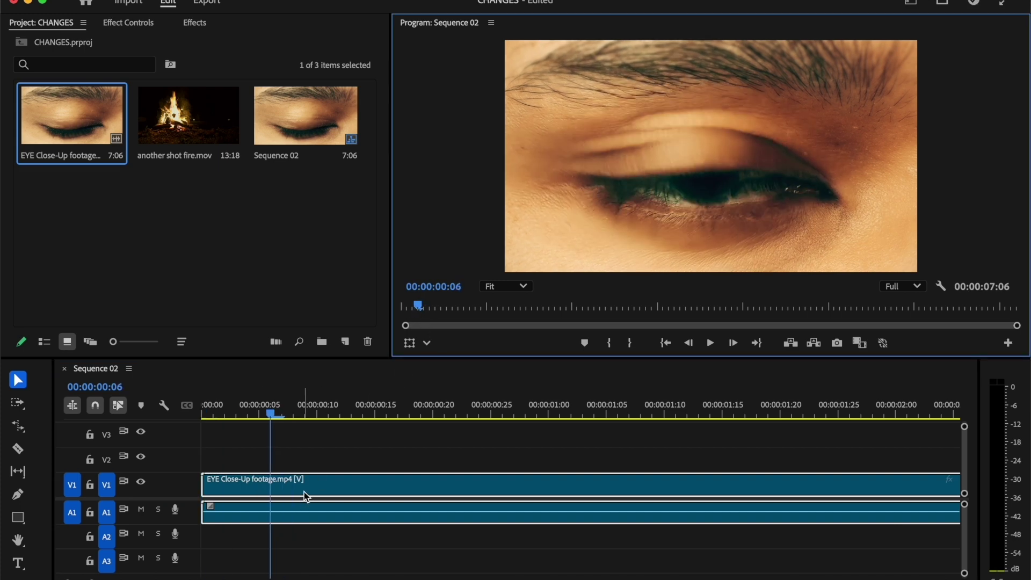
Draw a closed pen opacity mask around the visible part of the iris at 00:00:00:06.
left_click(127, 22)
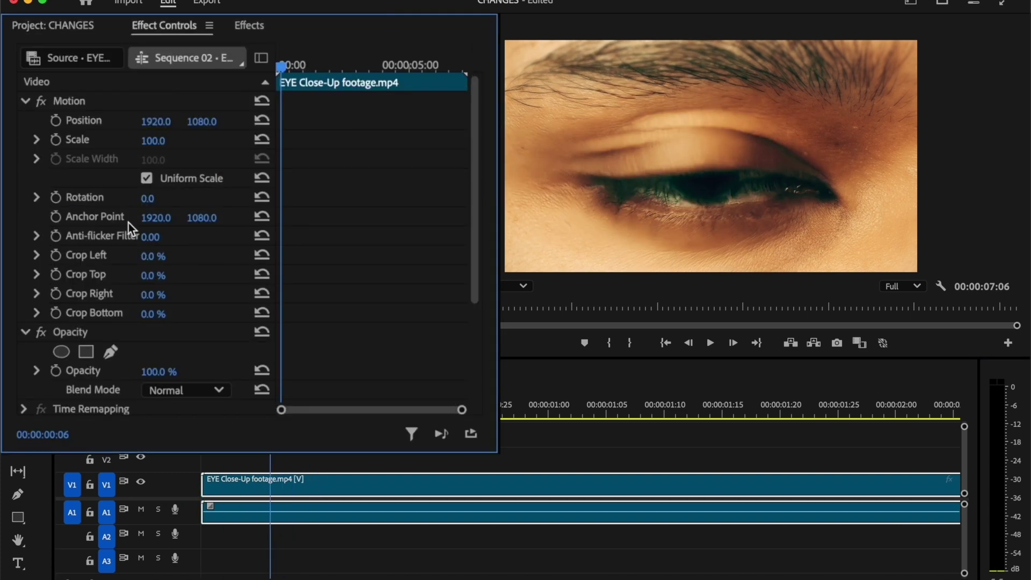
scroll(109, 327, "down", 3)
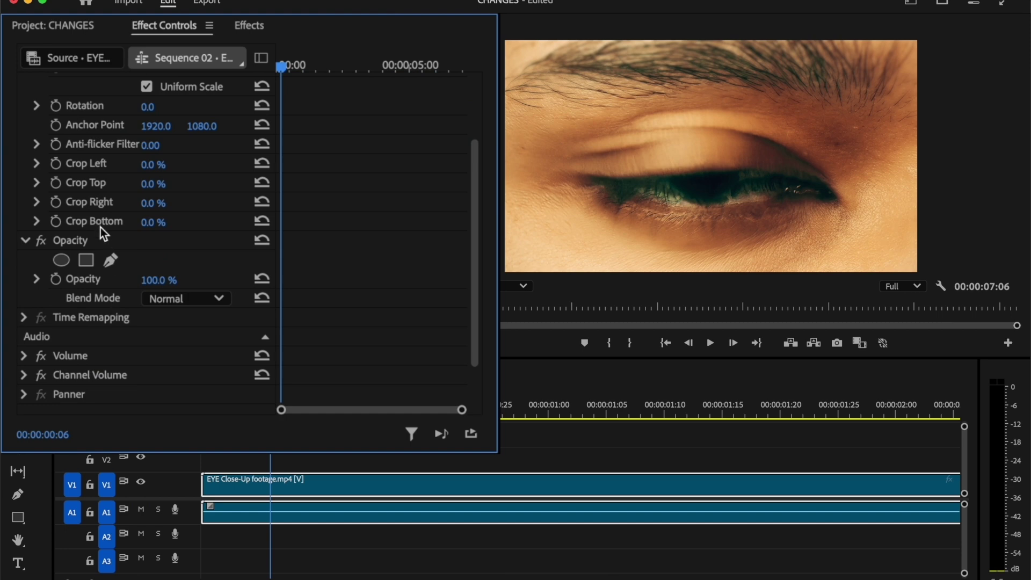
left_click(112, 261)
left_click(663, 187)
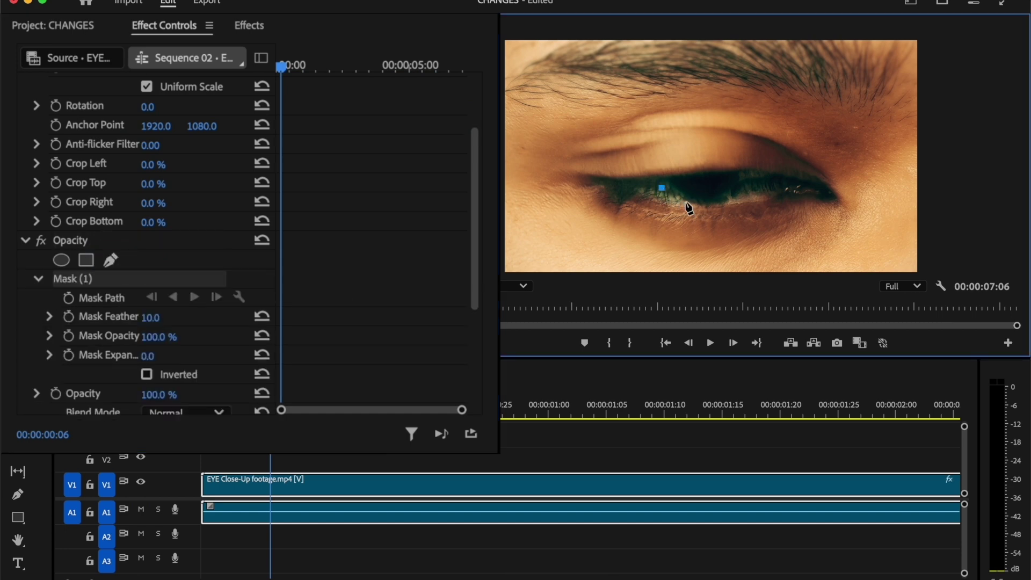
left_click(663, 188)
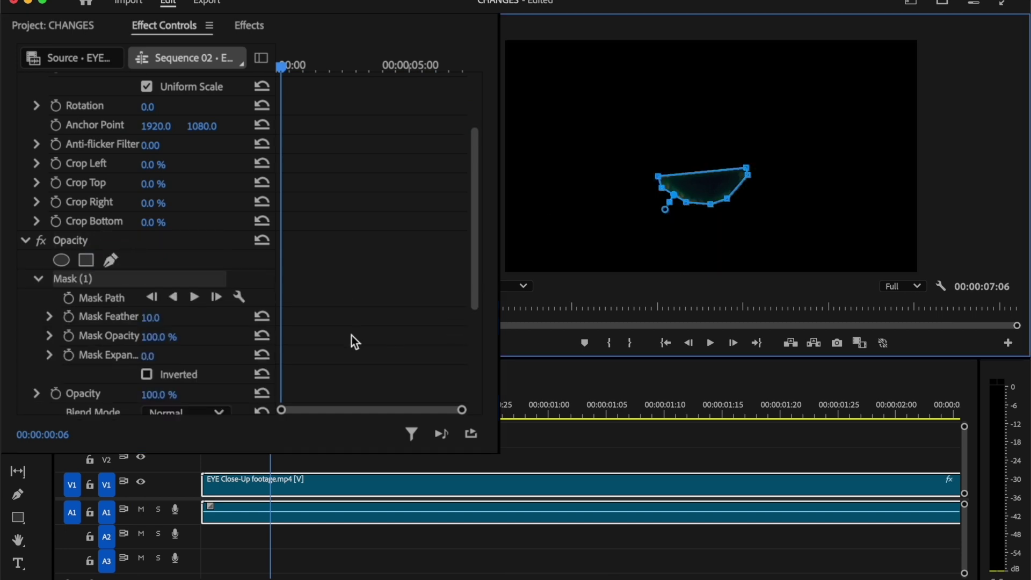
Invert Mask (1) and start Mask Path keyframing at 00:00:00:06.
left_click(147, 375)
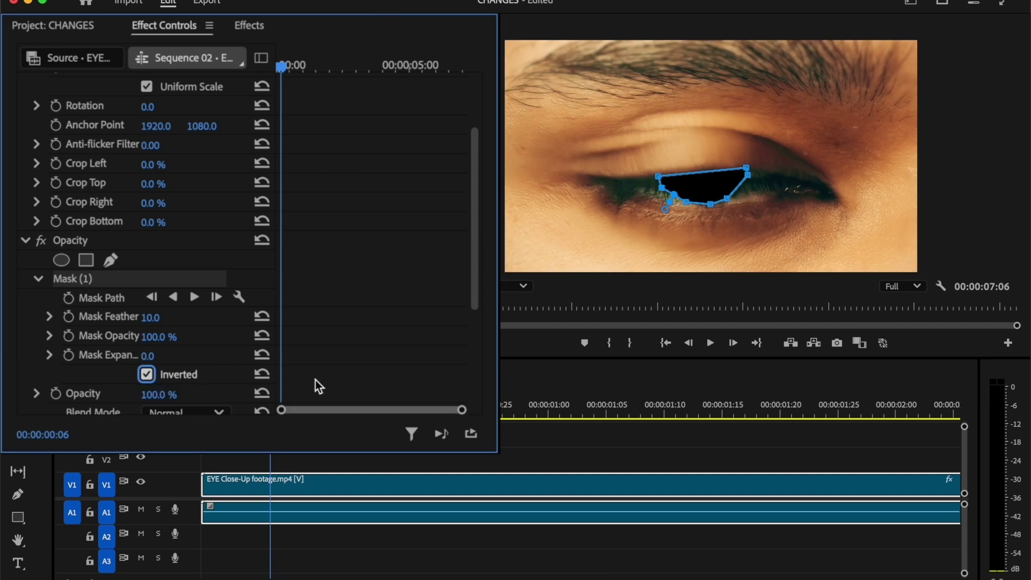
left_click(68, 297)
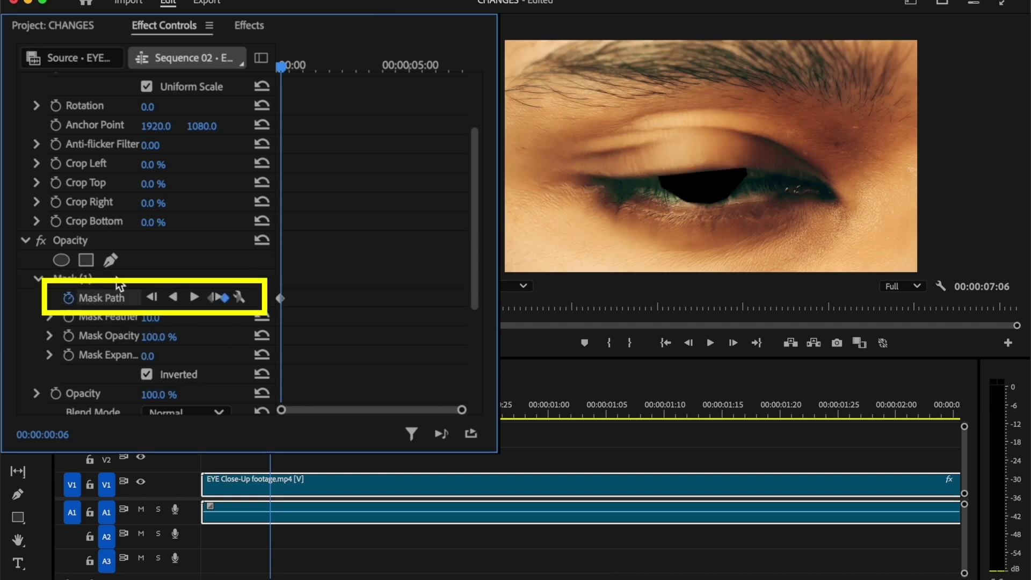
left_click(117, 280)
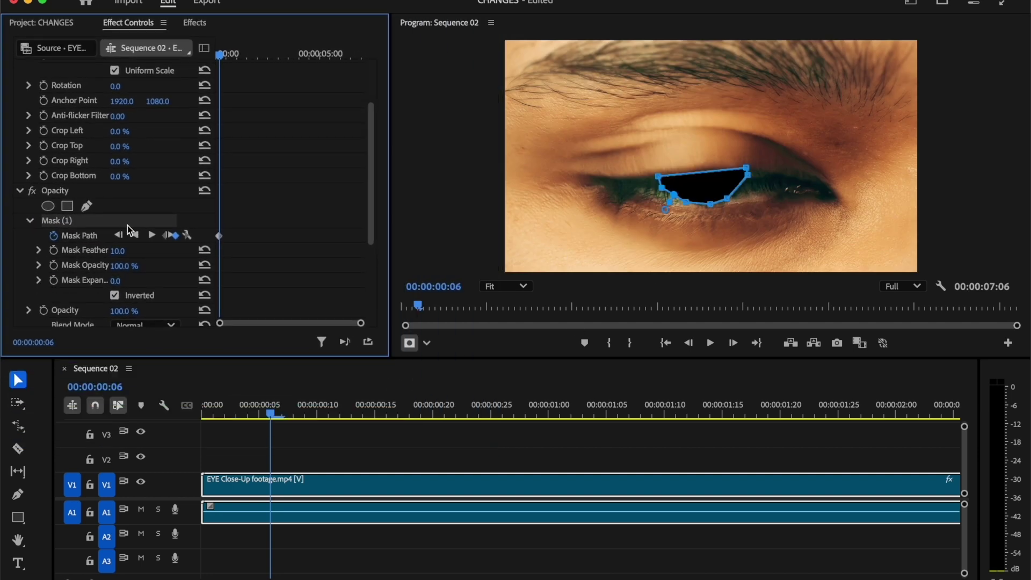
Reshape the mask at 00:00:00:07 so its upper corners and lower edge follow the opening iris.
key("Right")
left_click_drag(658, 176, 658, 169)
left_click_drag(746, 168, 743, 161)
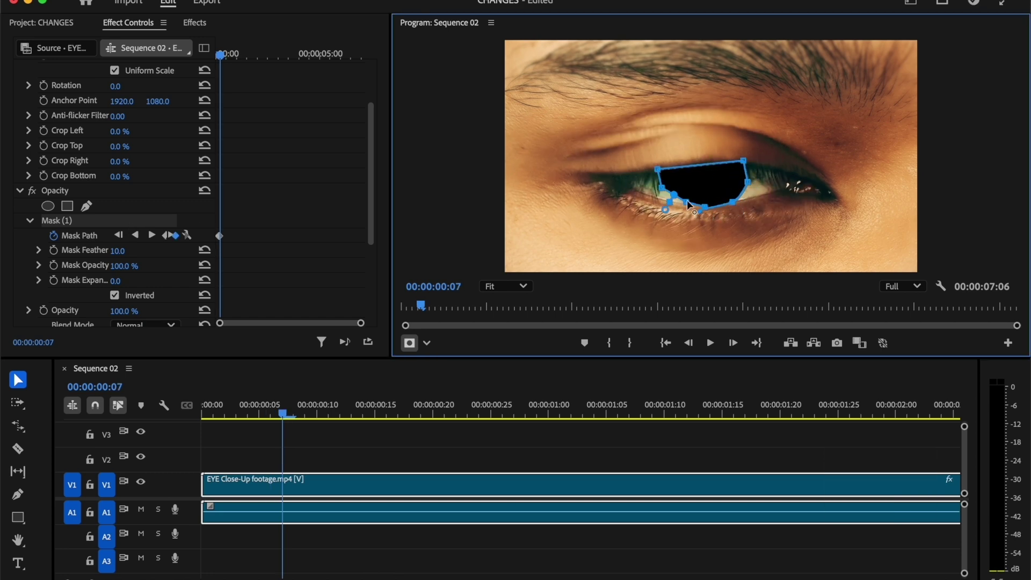
left_click_drag(688, 201, 683, 204)
Raise the mask's upper corners at 00:00:00:08 to match the lifting eyelid.
left_click(107, 223)
key("Right")
left_click_drag(657, 170, 654, 159)
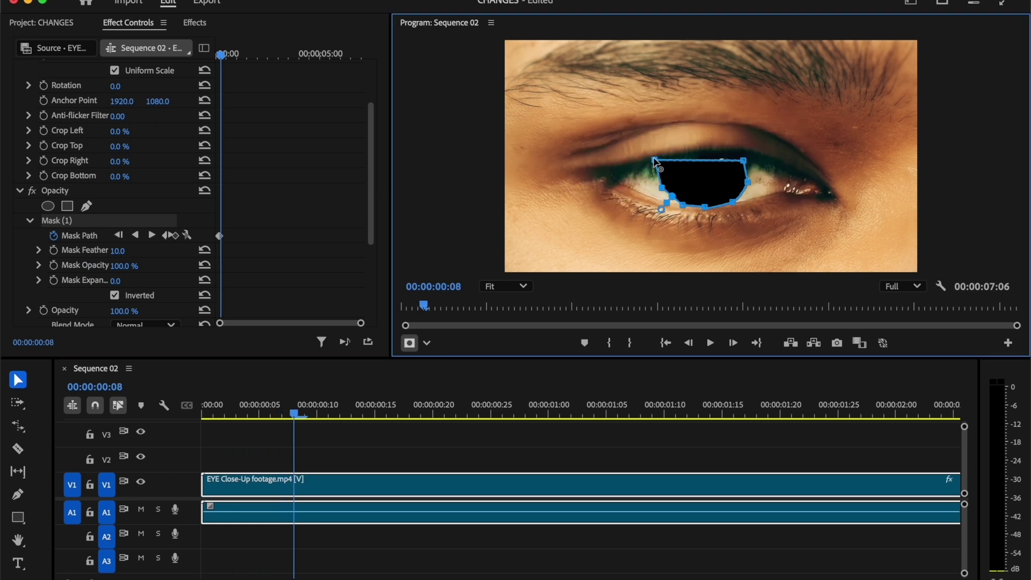
left_click_drag(743, 160, 746, 151)
Keyframe the mask over the next three frames, raising and rounding its upper edge as the eyelid uncovers the iris.
left_click(96, 223)
key("Right")
left_click_drag(654, 160, 672, 134)
left_click(96, 223)
key("Right")
Refine the mask's upper edge and lower points over the following three frames to keep matching the widening iris.
key("Right")
left_click(154, 223)
left_click_drag(703, 135, 671, 128)
key("Right")
left_click_drag(732, 136, 736, 130)
left_click_drag(702, 128, 702, 122)
left_click_drag(667, 203, 665, 203)
Fine-tune the mask points frame by frame up to 00:00:00:16 so the mask fits the fully exposed iris.
key("Right")
key("Right")
left_click_drag(753, 153, 743, 130)
key("Right")
left_click(97, 221)
key("Right")
left_click_drag(670, 197, 668, 194)
left_click_drag(654, 150, 658, 147)
left_click_drag(714, 161, 713, 161)
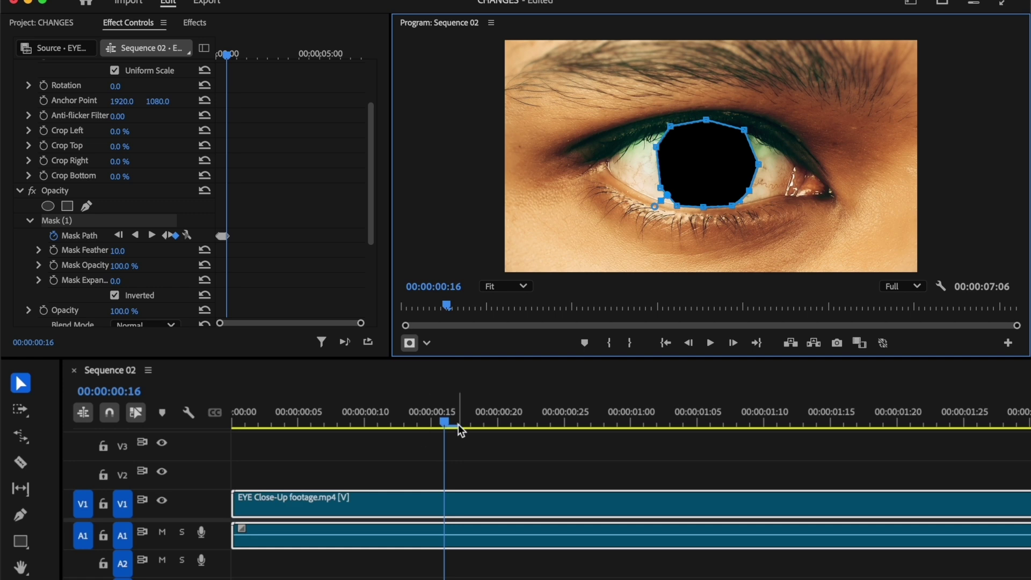
Split the eye clip at 00:00:00:06 and delete Mask (1) from its first segment.
left_click_drag(383, 413, 318, 420)
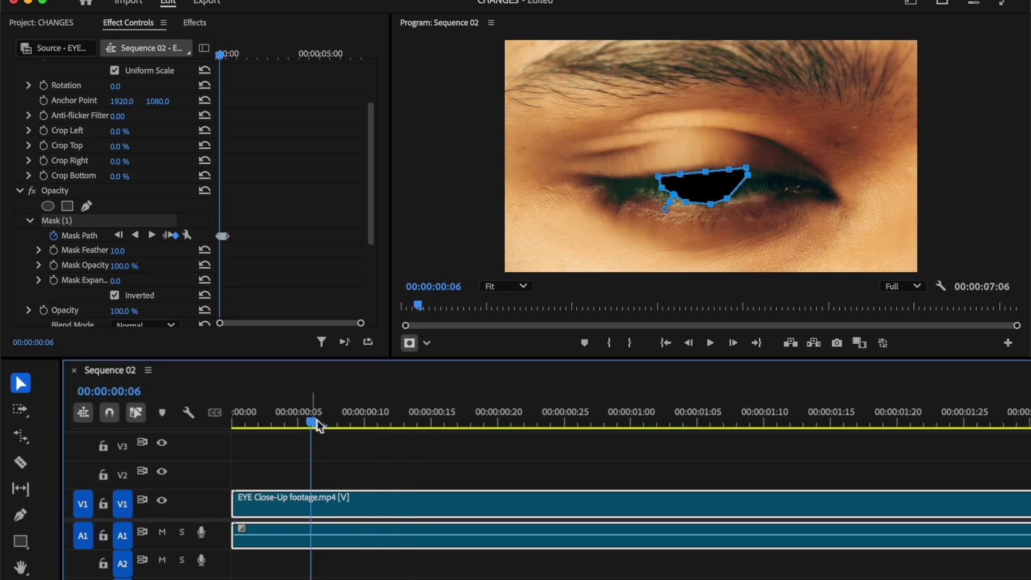
key("super+k")
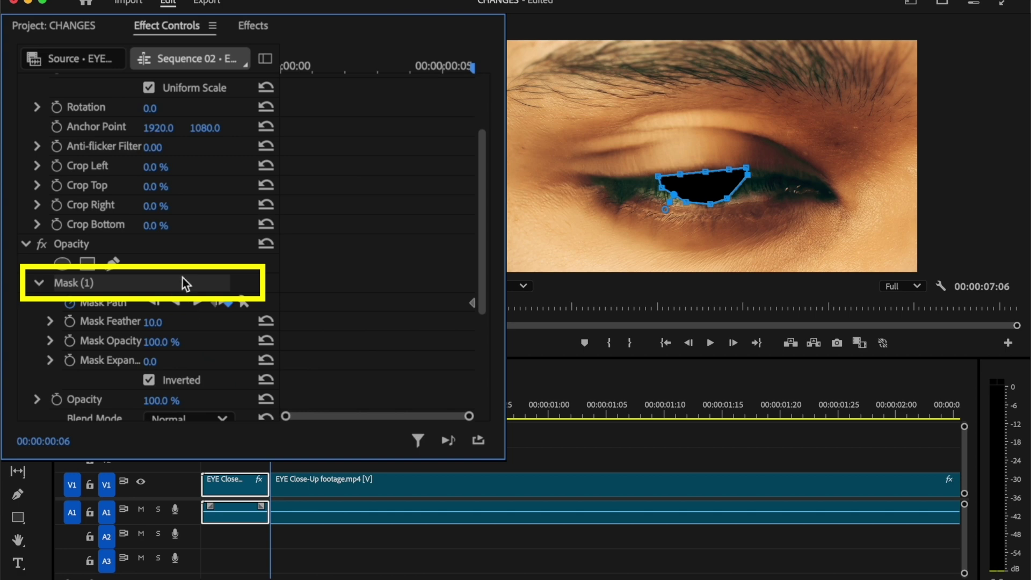
key("Delete")
Move the masked eye segment up to track V2 and place another shot fire.mov beneath it on V1.
left_click_drag(269, 414, 298, 429)
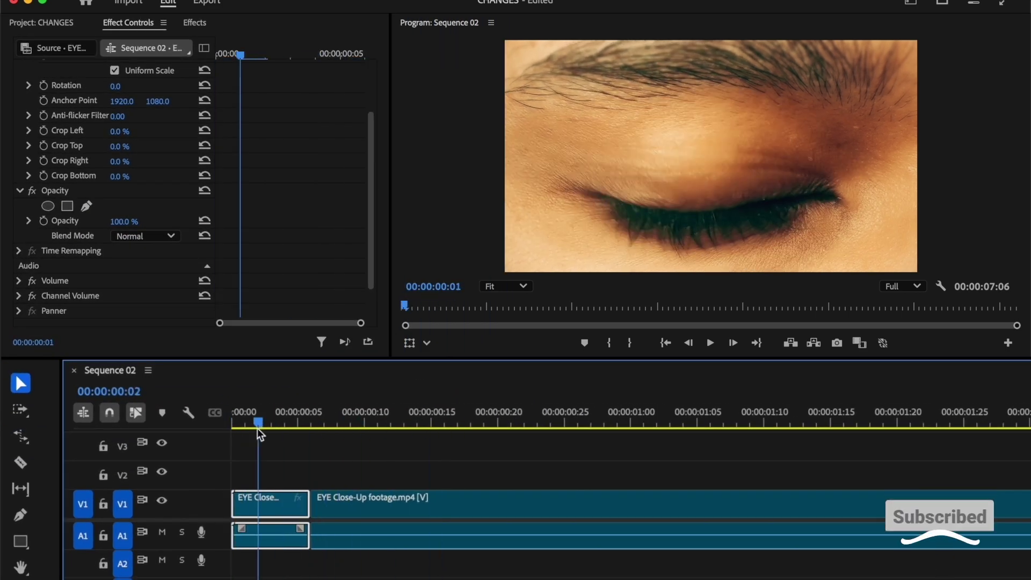
left_click_drag(374, 498, 375, 477)
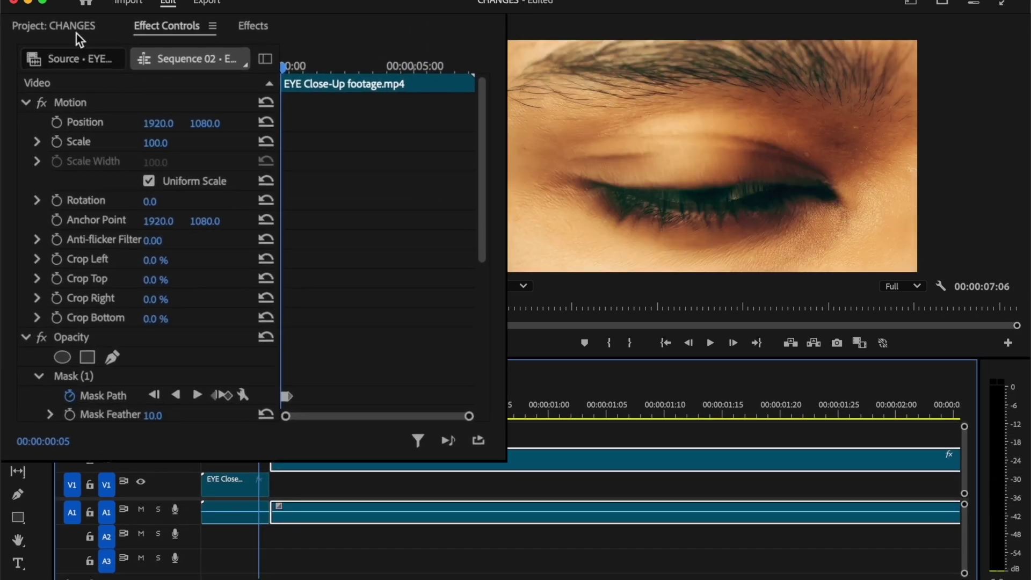
left_click(75, 30)
left_click(233, 152)
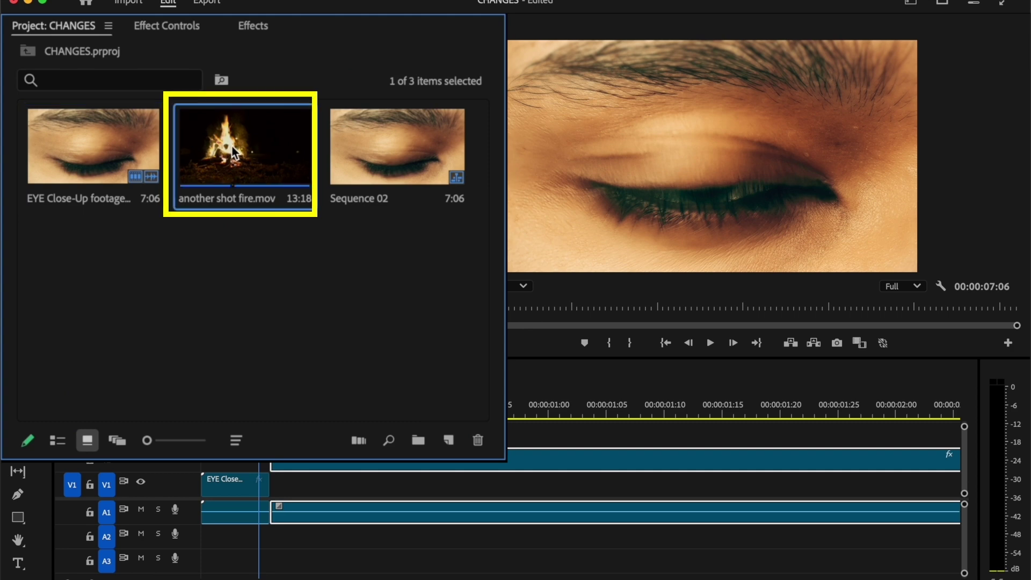
left_click_drag(233, 152, 274, 482)
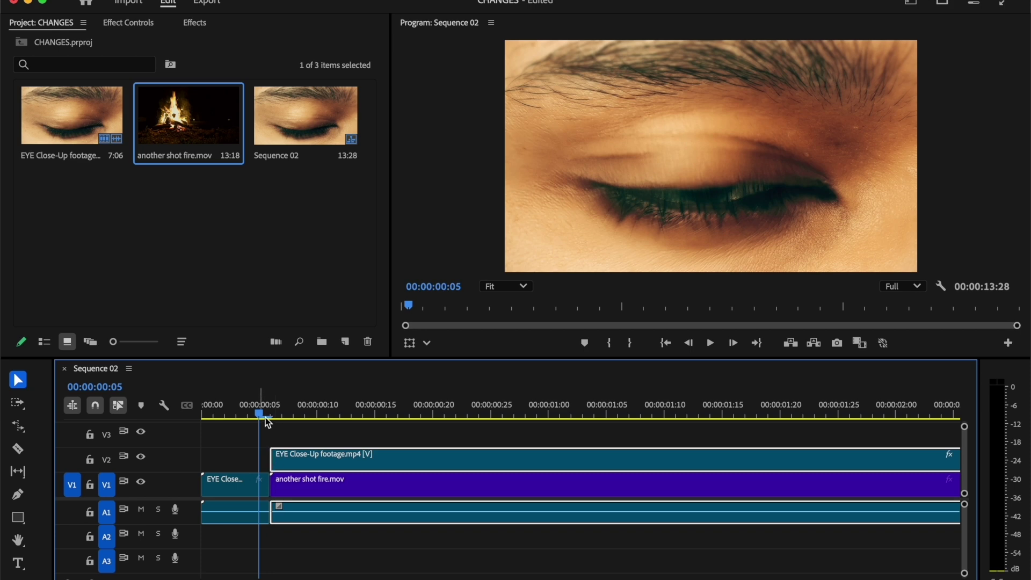
Set the eye clip's mask feather to 150 and mask expansion to -150, and play back the blend.
left_click_drag(262, 417, 282, 434)
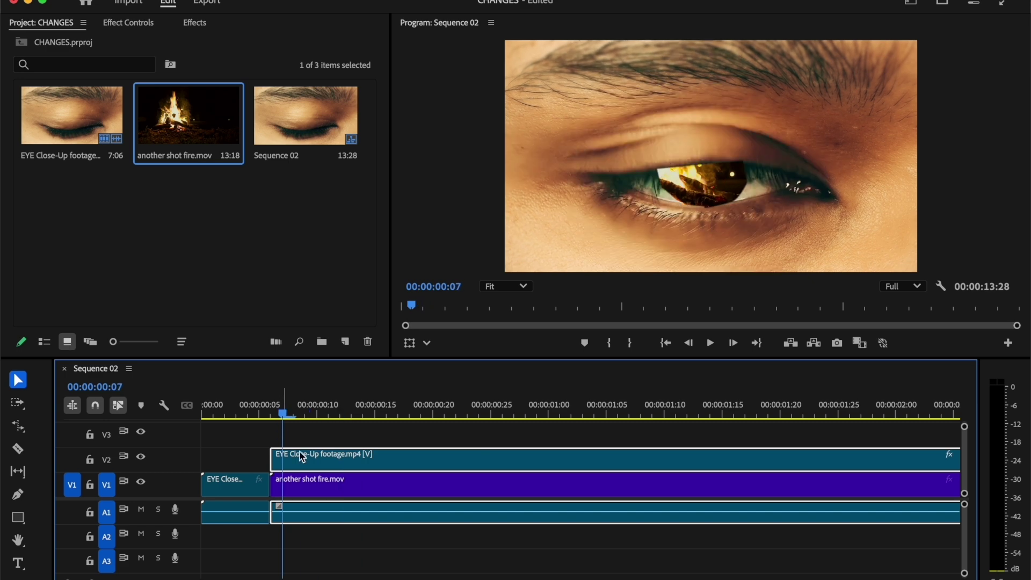
left_click(131, 22)
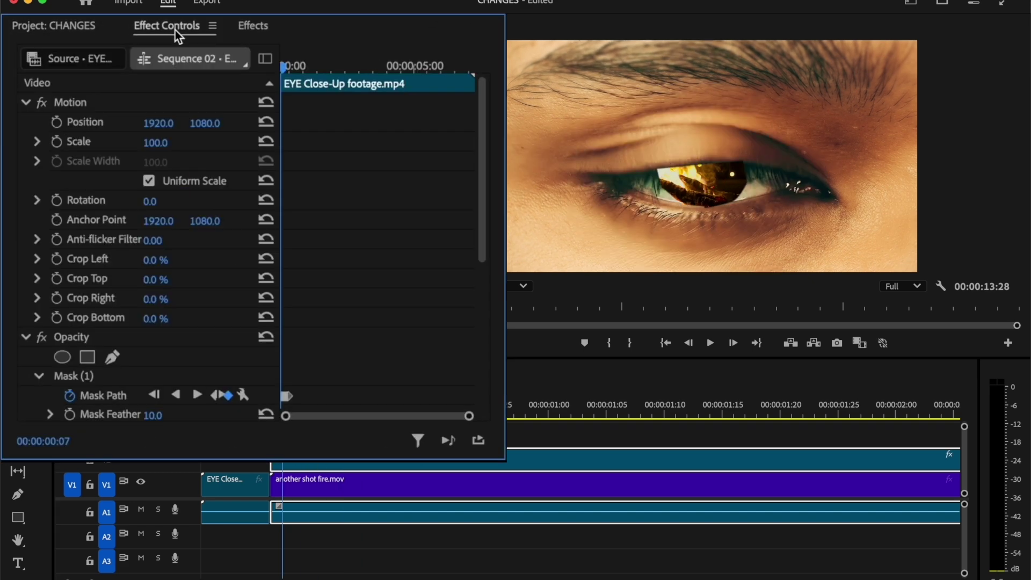
scroll(137, 268, "down", 5)
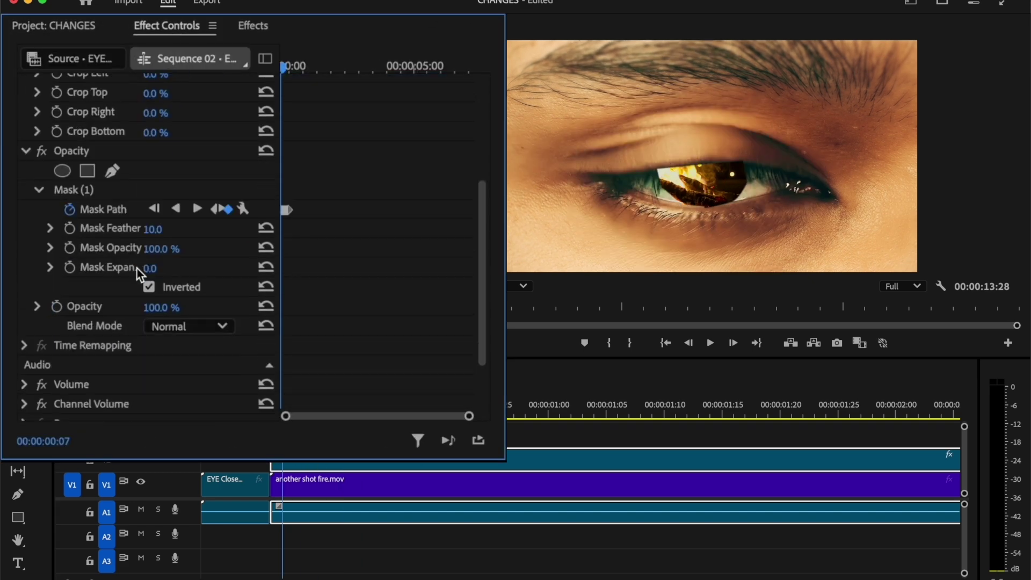
left_click(155, 229)
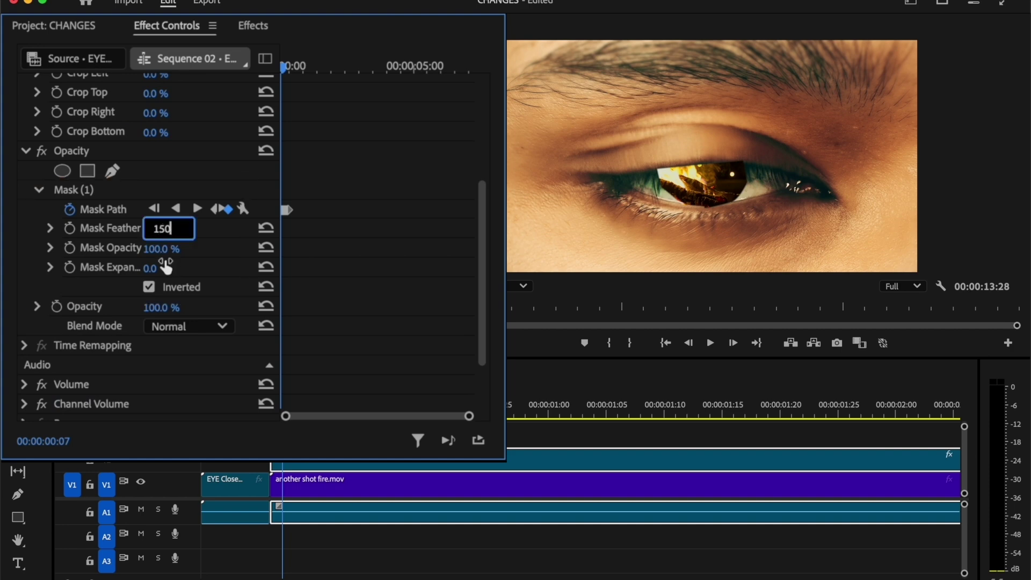
left_click(157, 268)
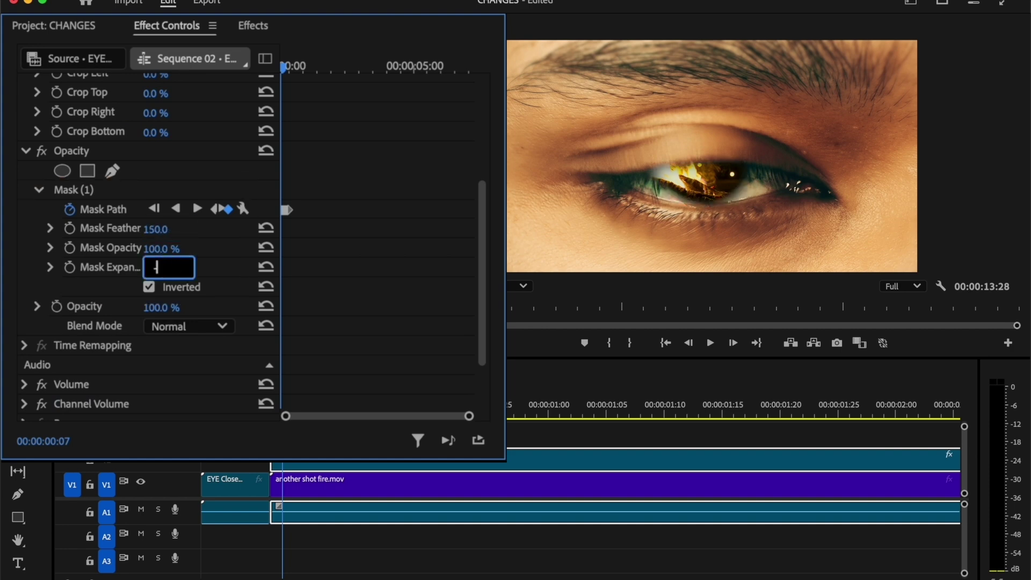
type("-150")
key("Return")
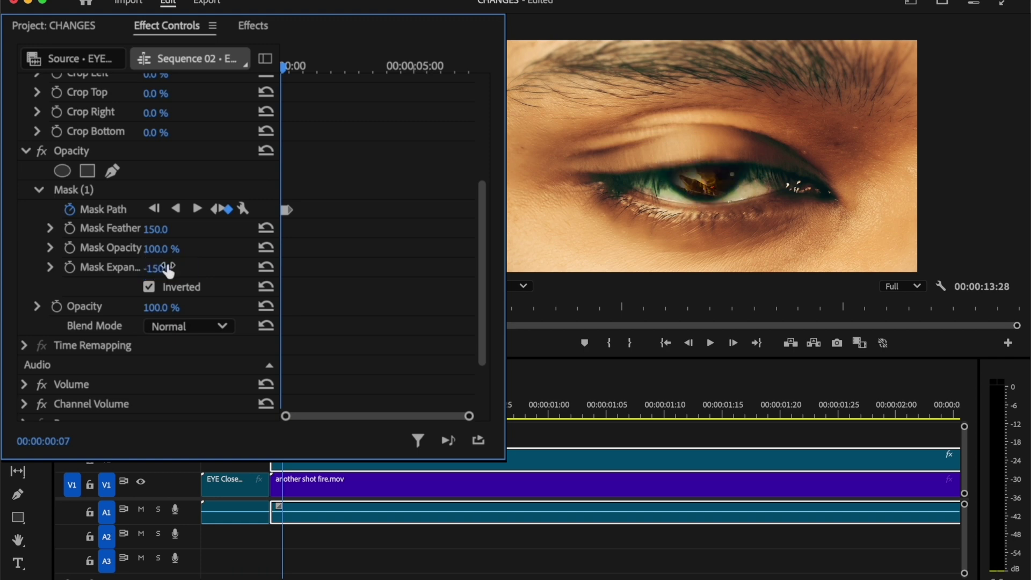
scroll(325, 424, "up", 3)
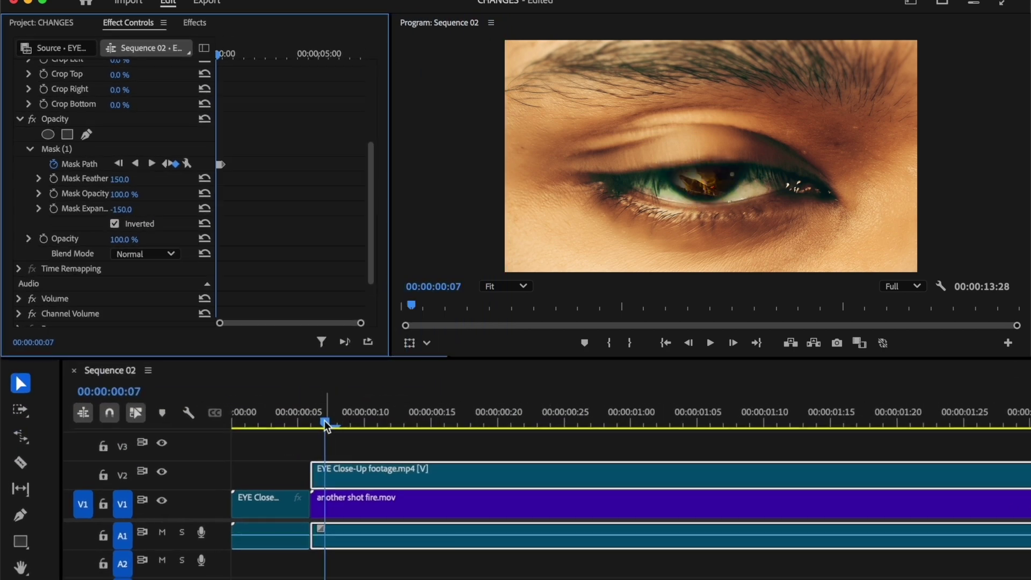
left_click_drag(326, 425, 299, 426)
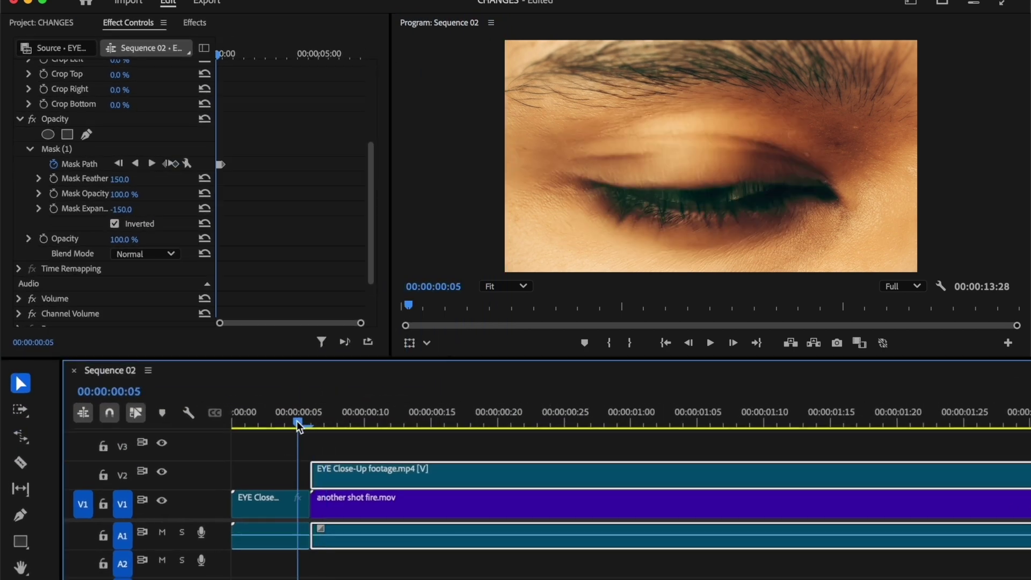
key("space")
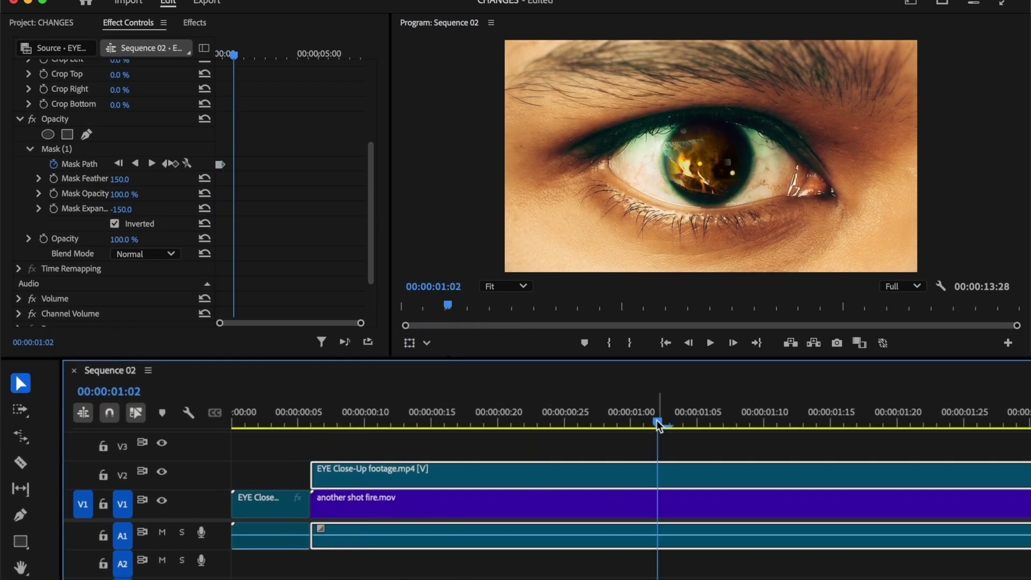
Slow the fire clip on V1 to 50% speed.
left_click_drag(658, 423, 404, 422)
left_click(459, 503)
right_click(459, 504)
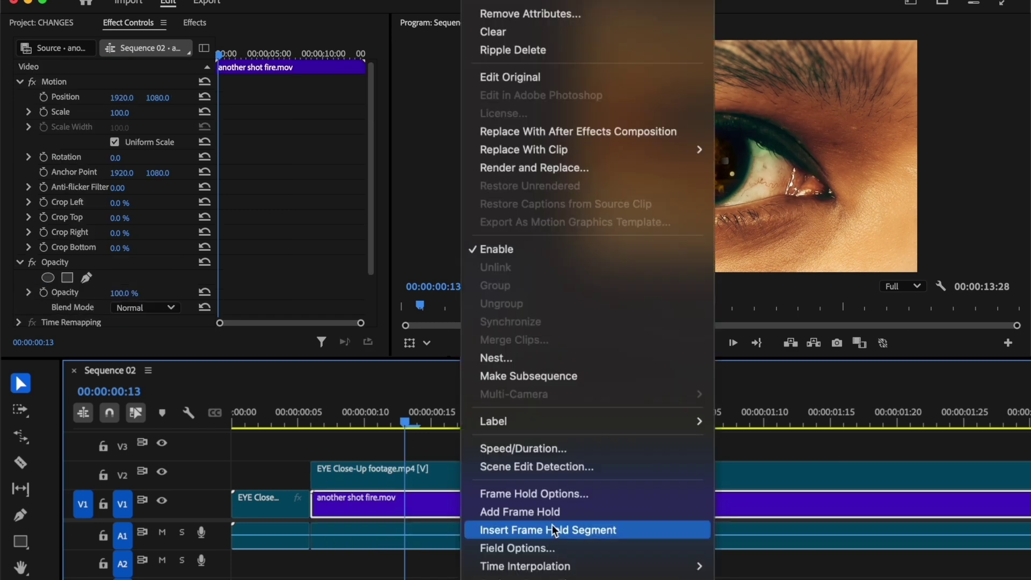
left_click(554, 448)
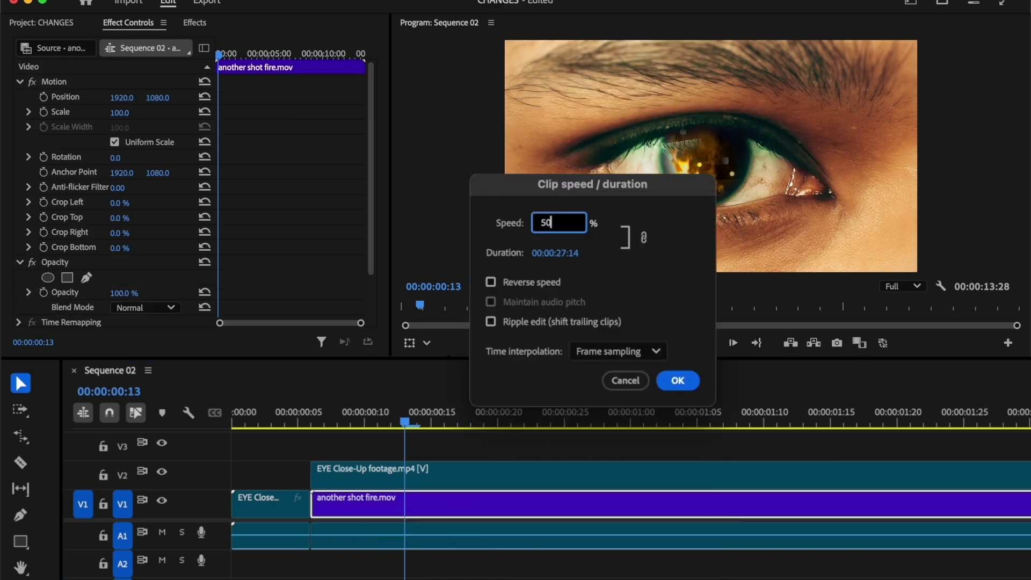
type("50")
key("Return")
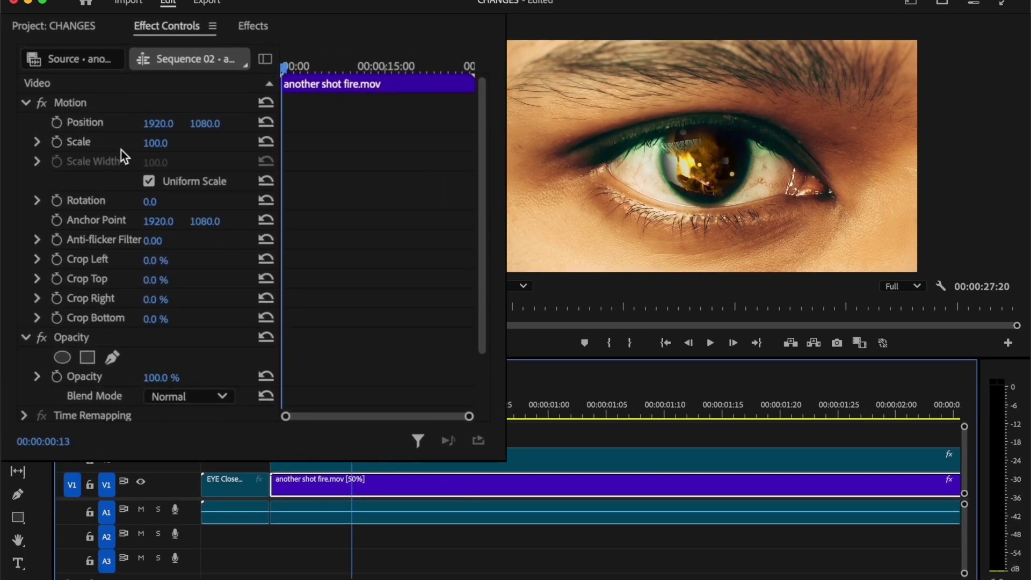
Set the fire clip's scale to 69 and position to 2028, 1262, and play back the eye opening.
left_click_drag(156, 144, 303, 124)
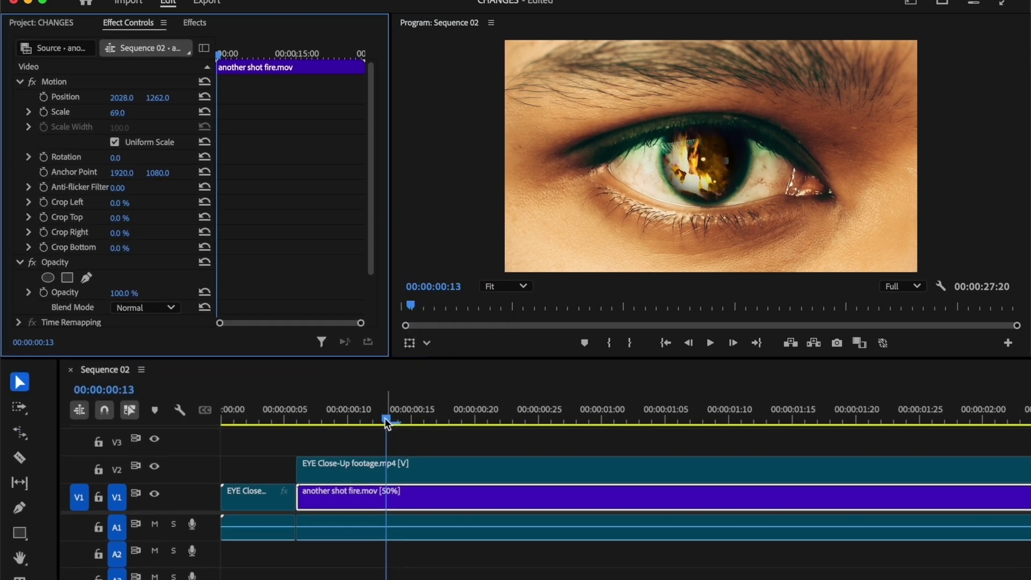
left_click_drag(352, 414, 297, 420)
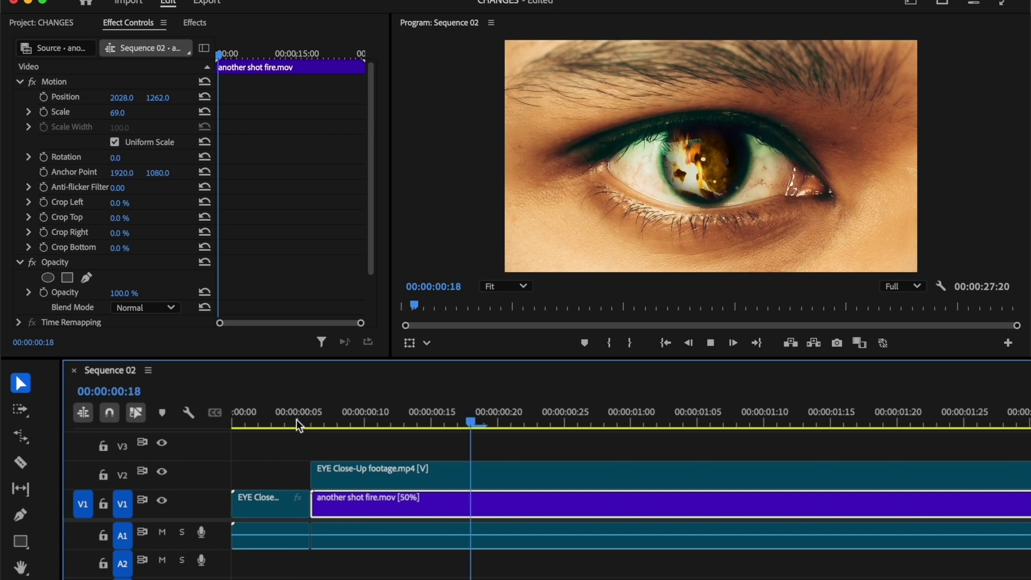
key("space")
Split the eye clip on V2 at 00:00:03:20 and delete the part after the cut.
left_click(520, 475)
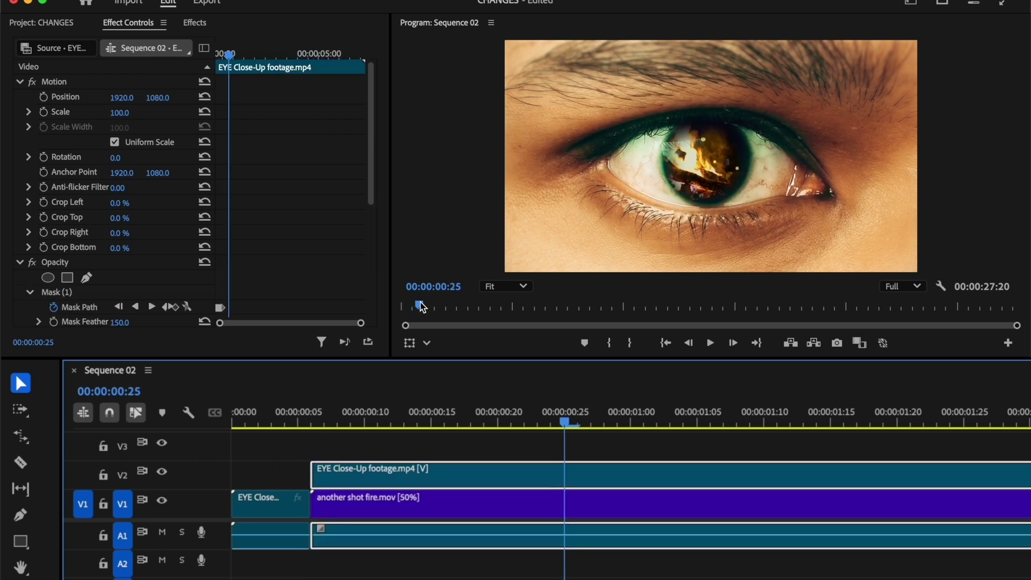
left_click_drag(422, 307, 487, 313)
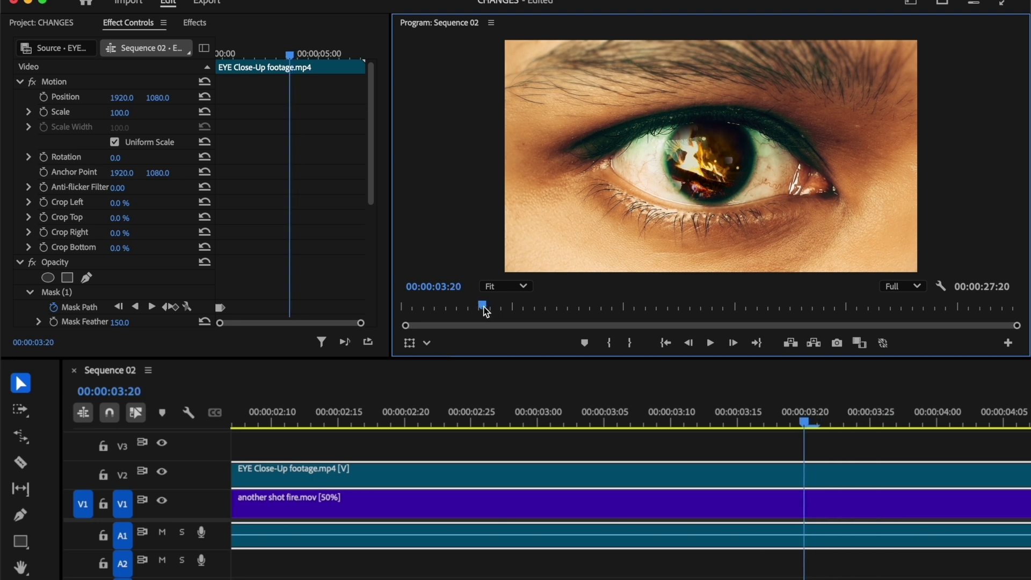
left_click(803, 471)
key("ctrl+k")
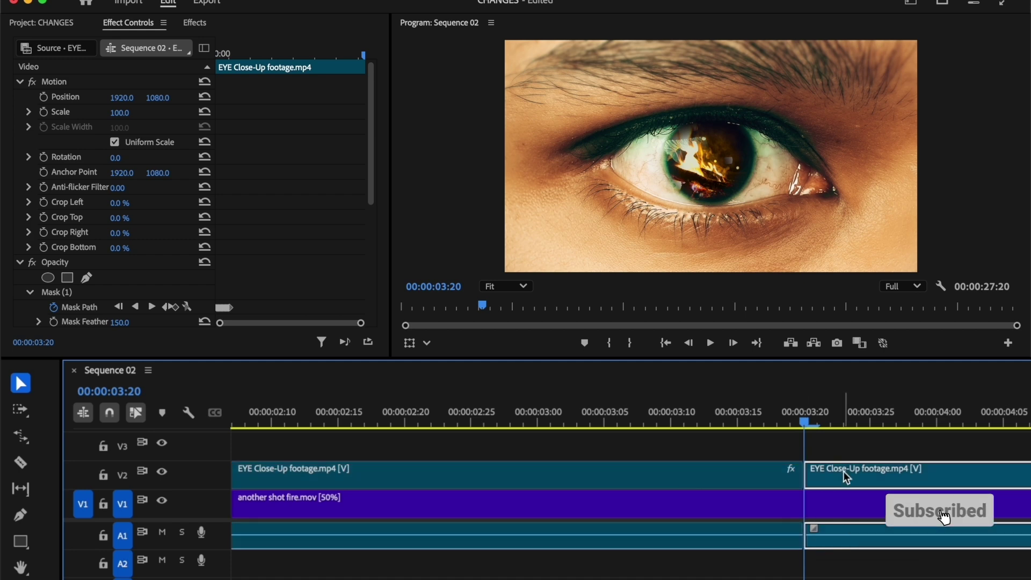
left_click(843, 472)
key("Delete")
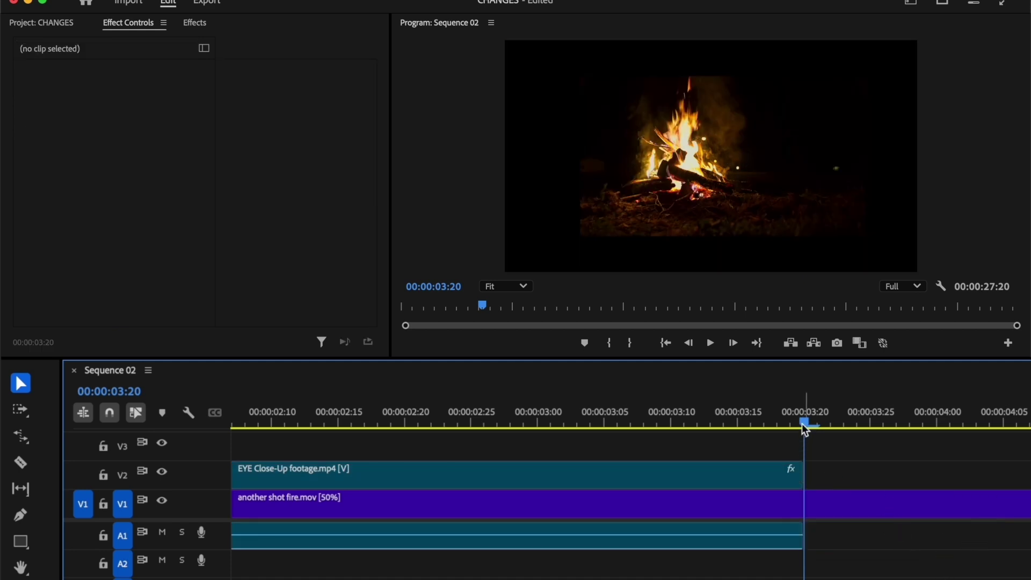
Add a starting scale keyframe of 100 to the eye clip on V2 at 00:00:02:25.
left_click_drag(804, 424, 470, 422)
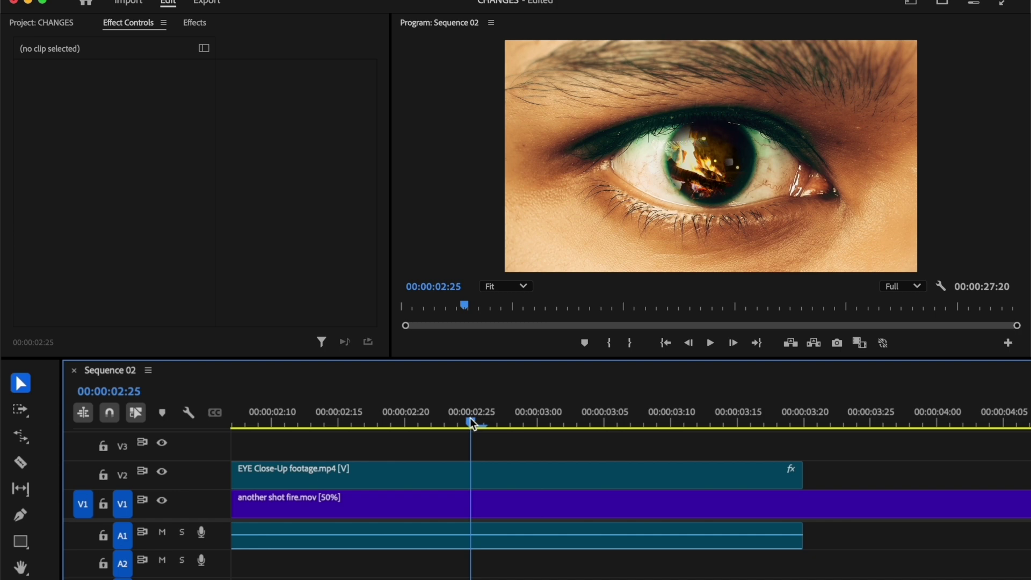
left_click(478, 479)
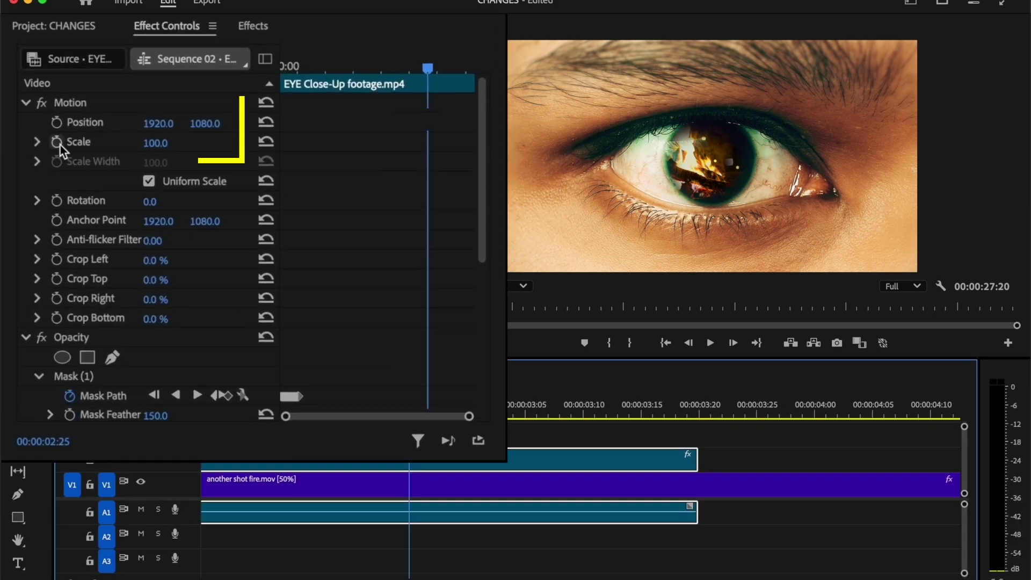
left_click(57, 142)
Add a second scale keyframe of 600 to the eye clip at 00:00:03:17 and play back the zoom.
left_click_drag(525, 415, 671, 426)
left_click(227, 143)
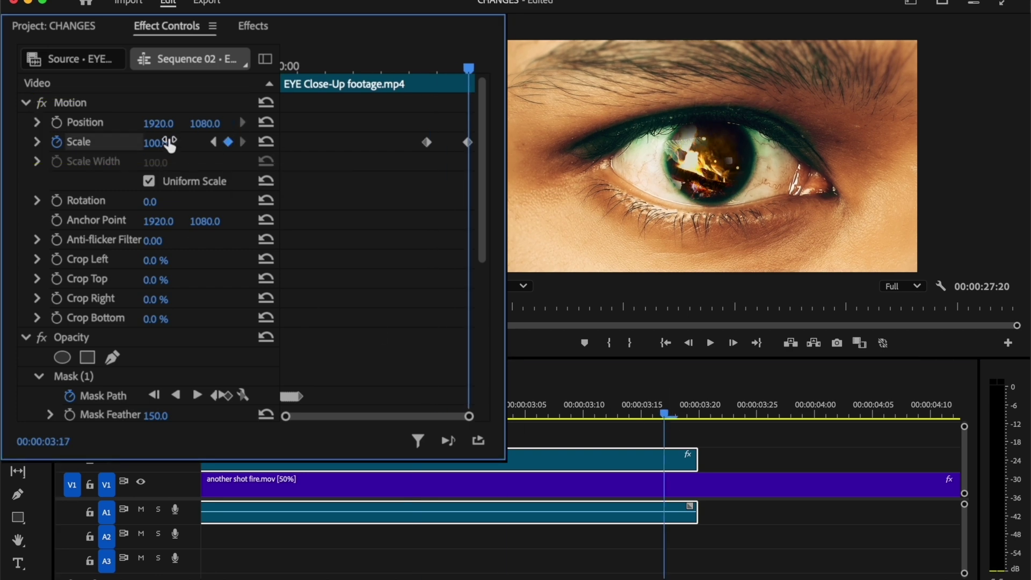
left_click(171, 138)
type("600")
key("Return")
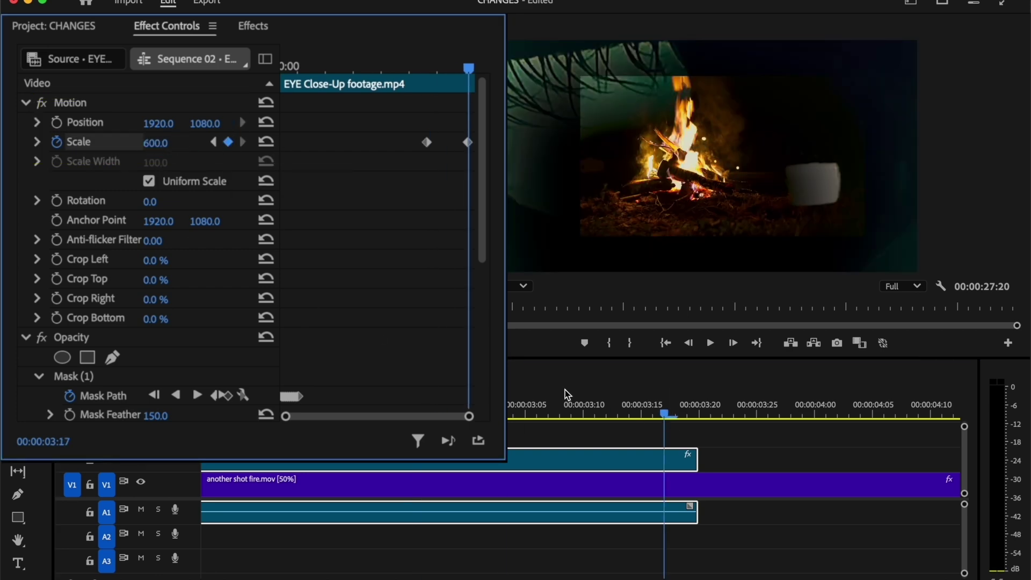
left_click_drag(669, 414, 283, 415)
left_click(711, 344)
left_click(710, 344)
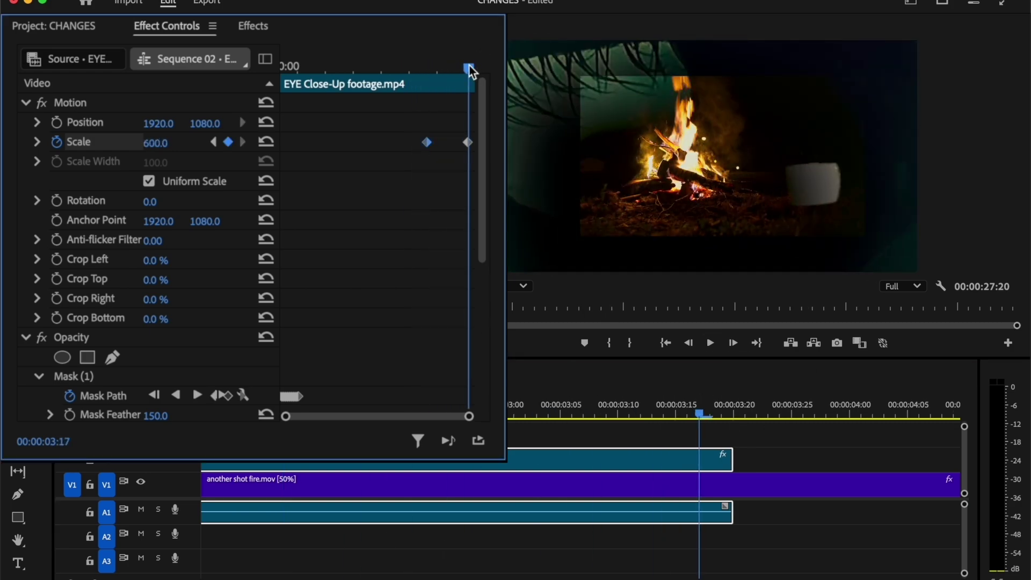
Apply Ease Out to the eye clip's first scale keyframe and make its velocity curve steeper toward the end.
left_click_drag(469, 66, 427, 72)
right_click(427, 145)
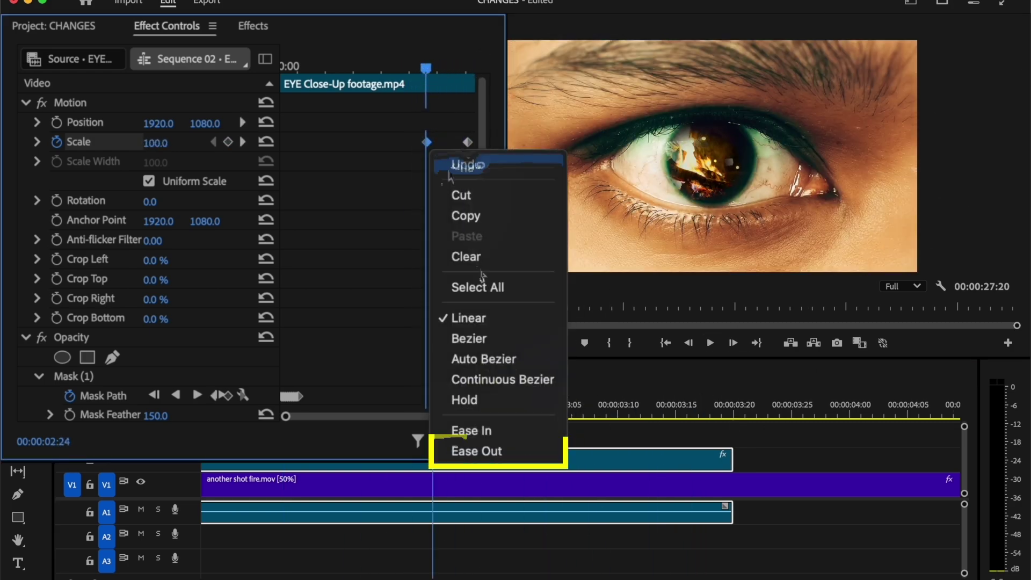
left_click(492, 452)
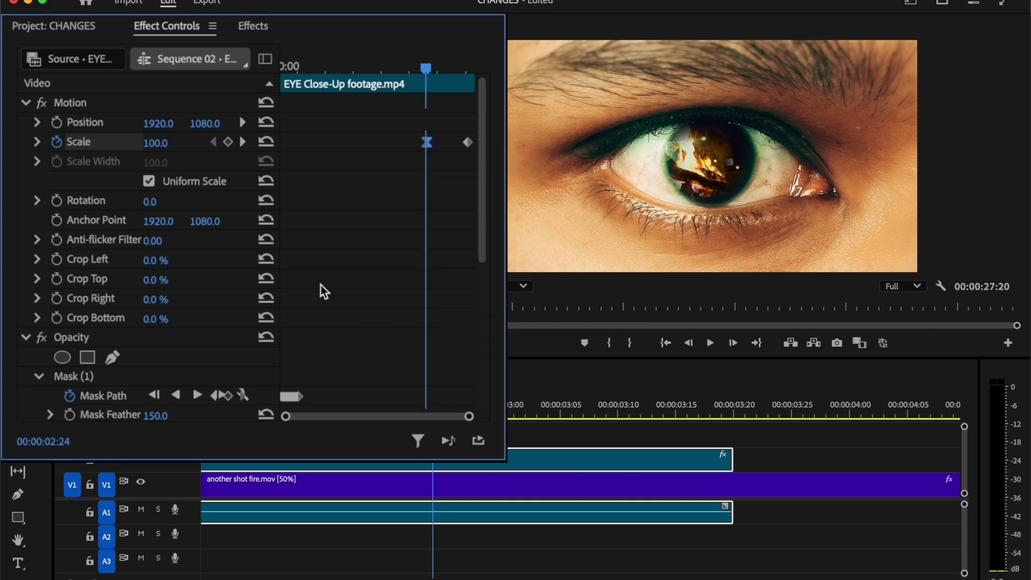
left_click(38, 141)
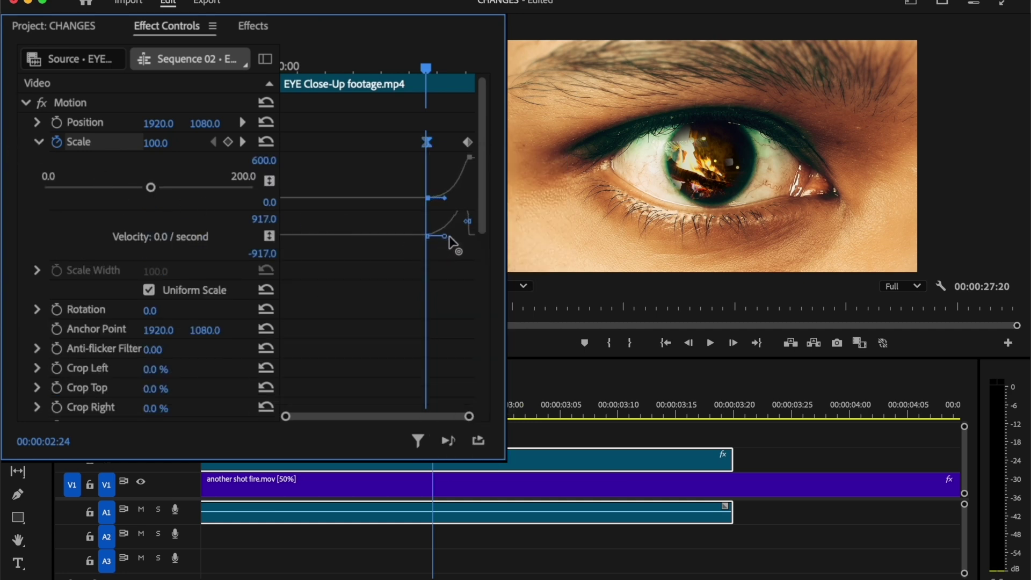
Create an adjustment layer with the default settings and place it on V3 starting at 00:00:02:23.
mouse_move(426, 66)
left_mouse_down()
mouse_move(365, 63)
mouse_move(468, 69)
mouse_move(424, 68)
left_mouse_up()
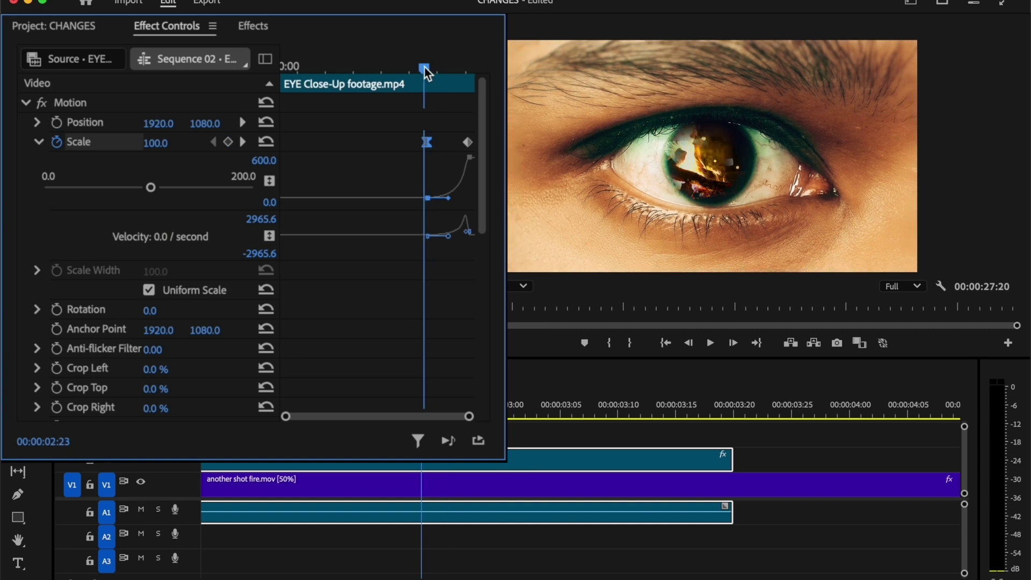
left_click(54, 26)
left_click(450, 439)
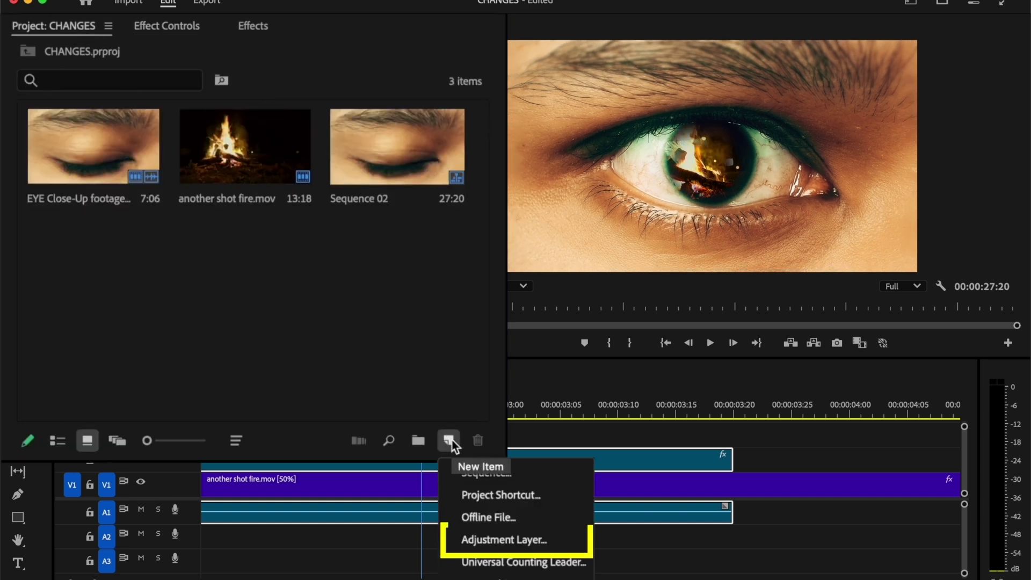
left_click(510, 538)
left_click(604, 371)
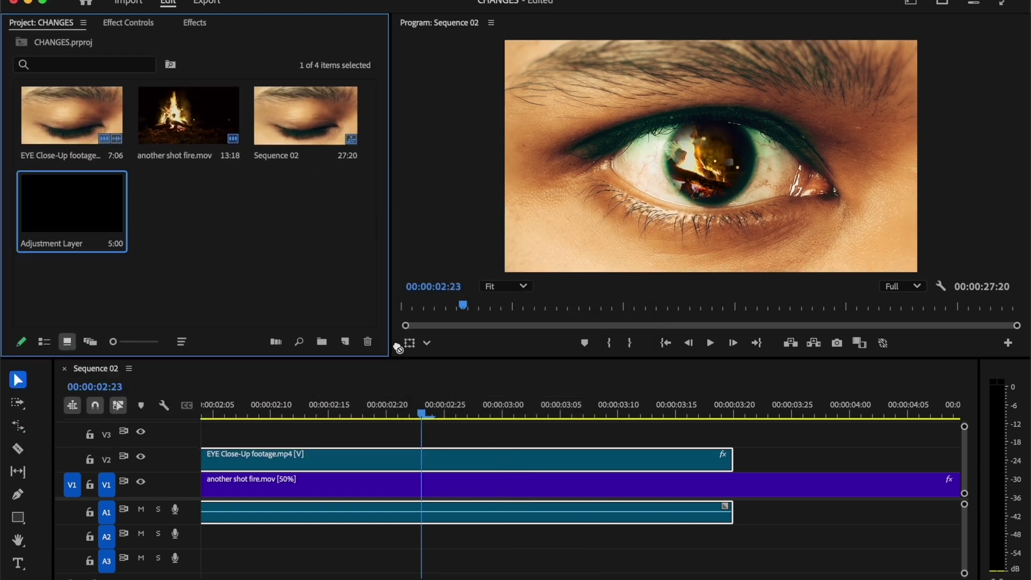
left_click_drag(397, 348, 775, 418)
Split the adjustment layer at 00:00:04:00 and delete the part after the cut.
left_click_drag(540, 426, 983, 443)
left_click(977, 444)
key("super+k")
left_click(1015, 446)
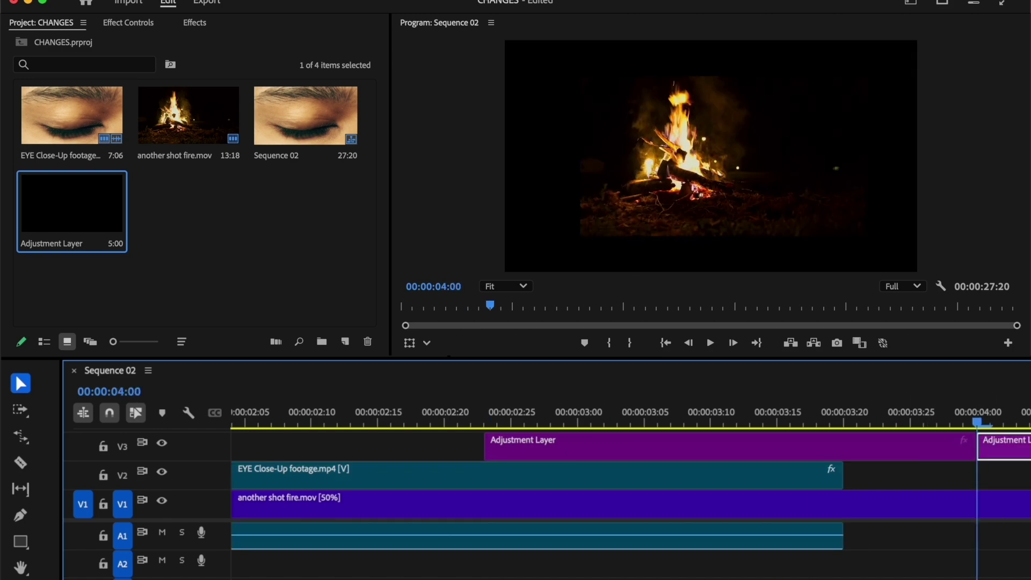
key("Delete")
Find the Gaussian Blur effect and apply it to the adjustment layer on V3.
left_click(944, 447)
left_click_drag(976, 422, 483, 436)
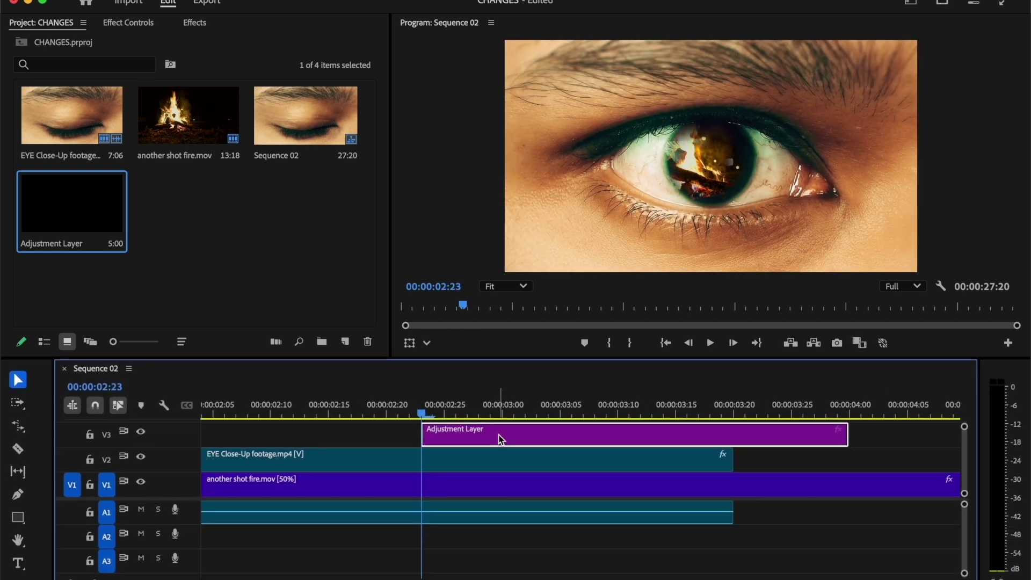
left_click(128, 22)
left_click(194, 23)
left_click(157, 57)
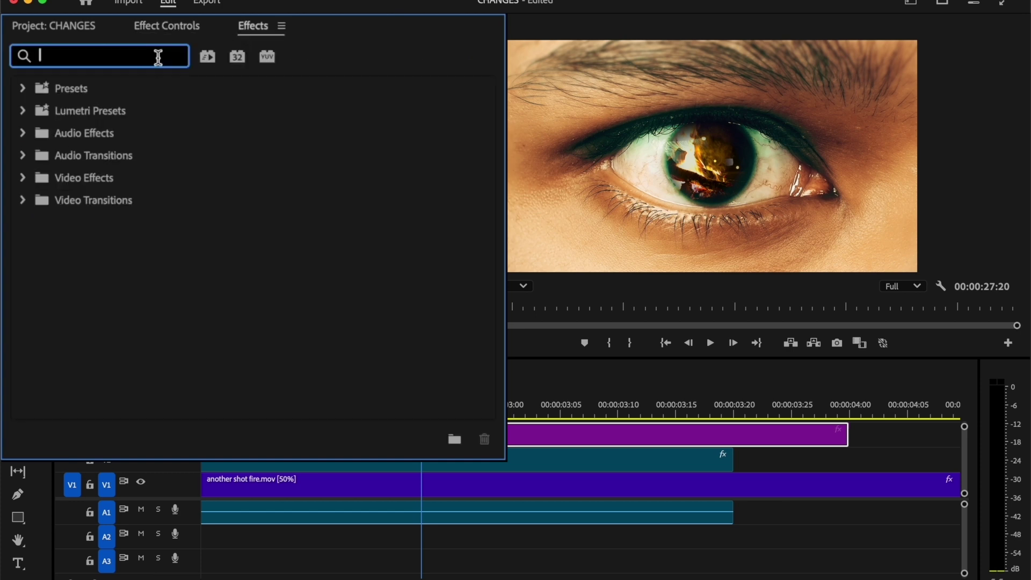
type("gaus")
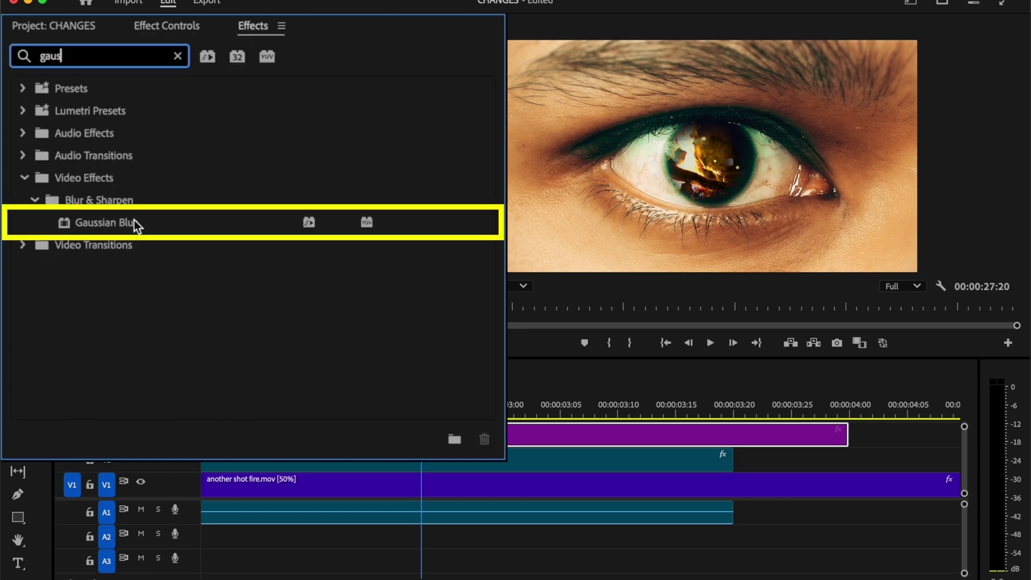
left_click_drag(137, 227, 536, 436)
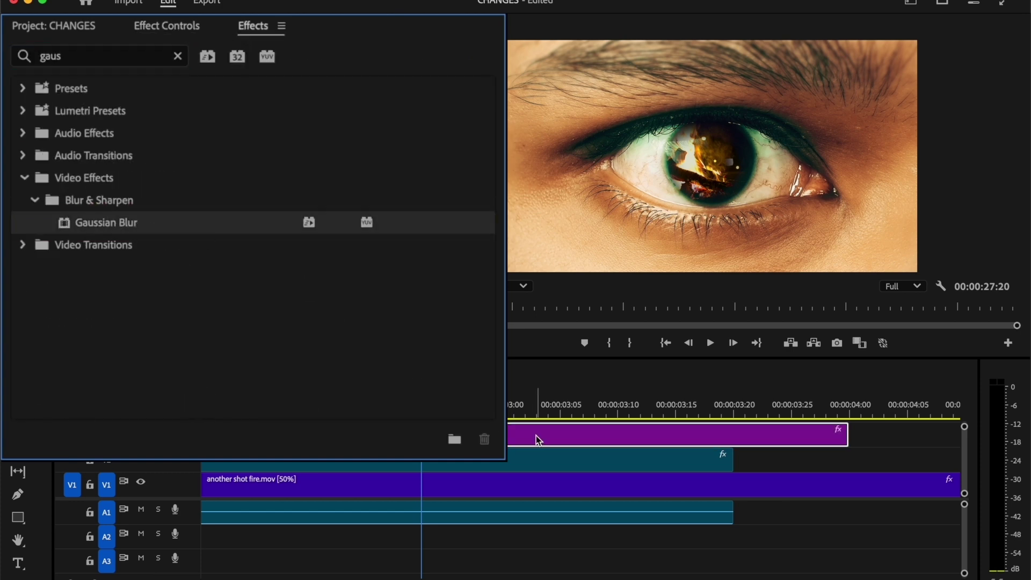
Keyframe the adjustment layer's opacity at 0% and Gaussian Blur blurriness at 0 at its start, 00:00:02:23, and its end, 00:00:04:00.
left_click(172, 21)
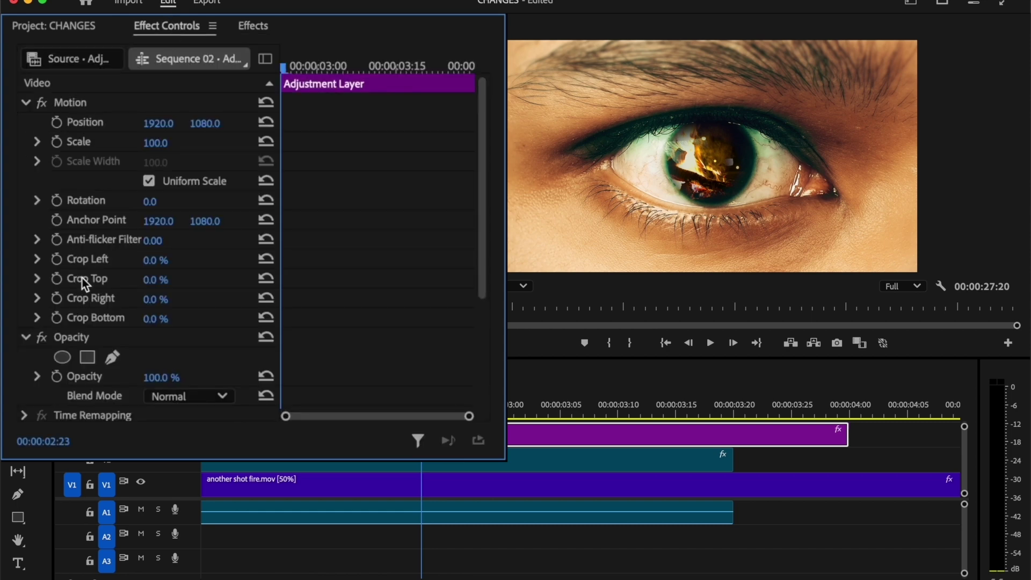
scroll(92, 297, "down", 5)
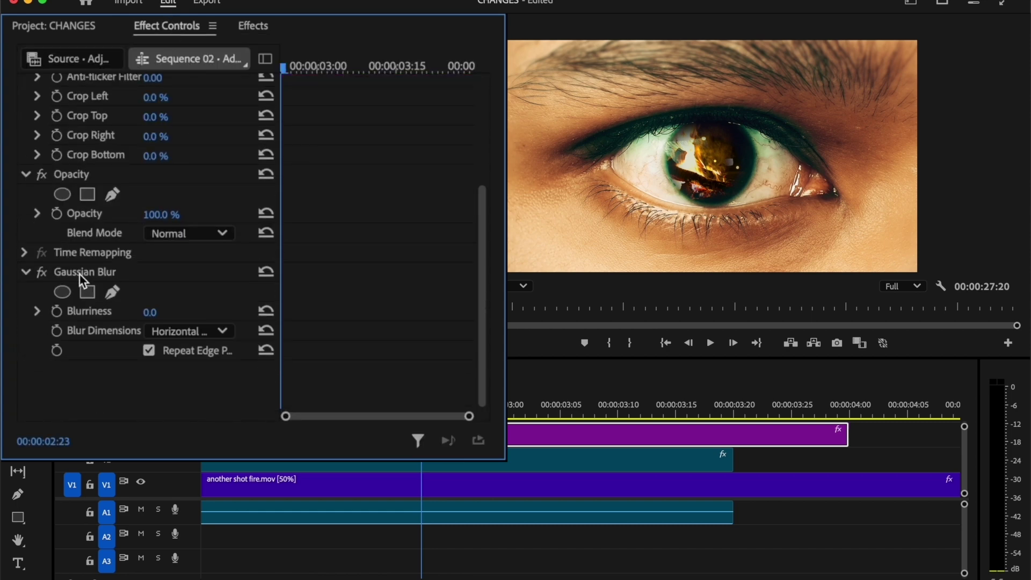
left_click(56, 214)
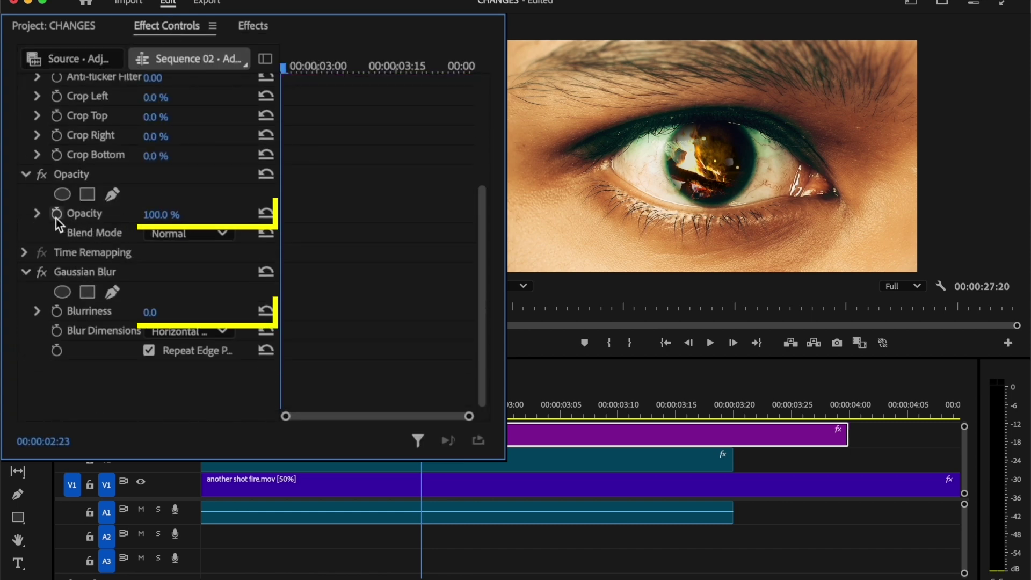
left_click(56, 311)
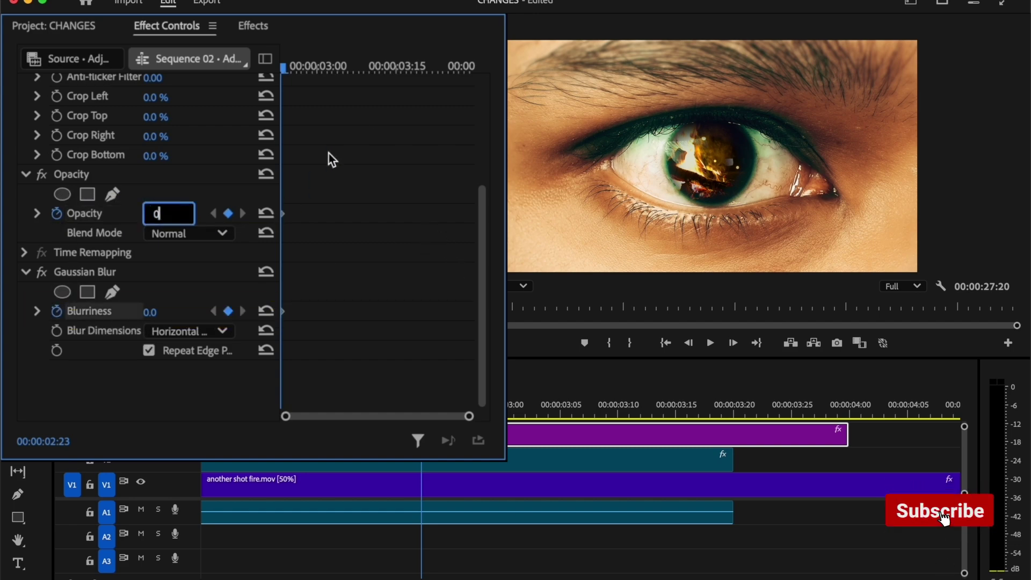
left_click_drag(283, 66, 439, 67)
left_click(229, 213)
left_click(228, 311)
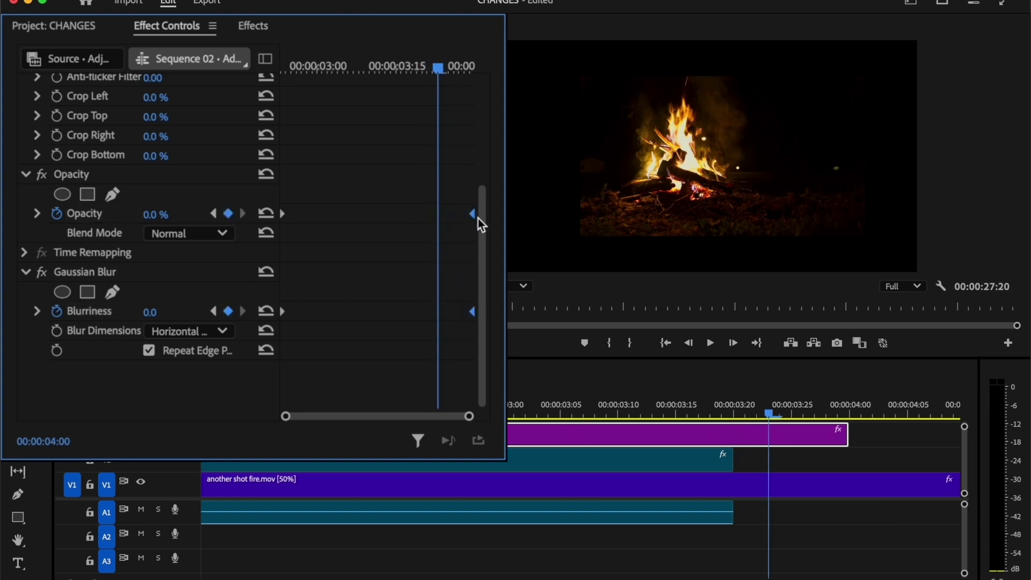
Add middle keyframes at 00:00:03:10 with opacity 100% and blurriness 100, and scrub back to check the blur.
left_click_drag(439, 67, 373, 69)
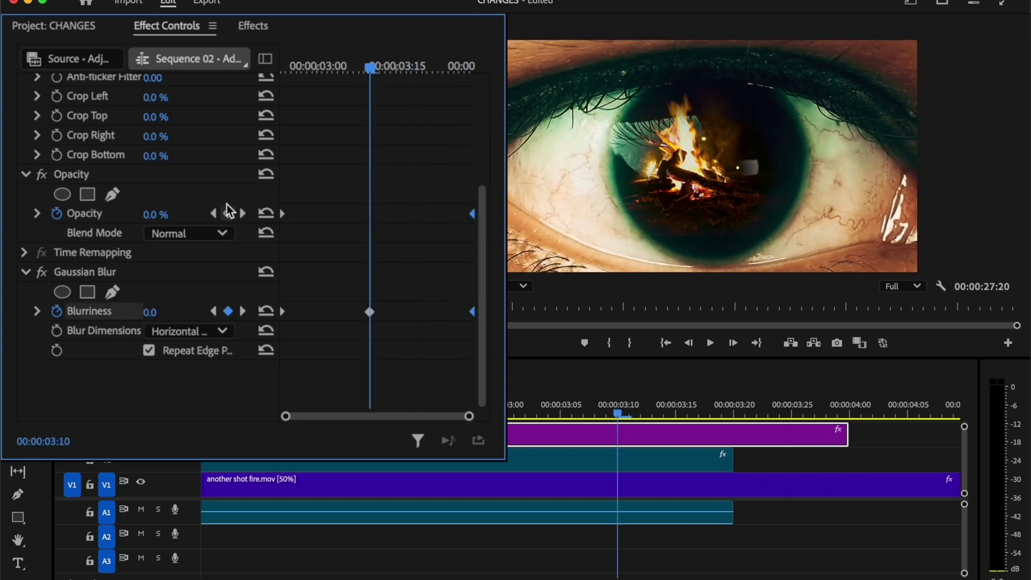
left_click(228, 214)
left_click(189, 211)
type("100")
left_click(169, 311)
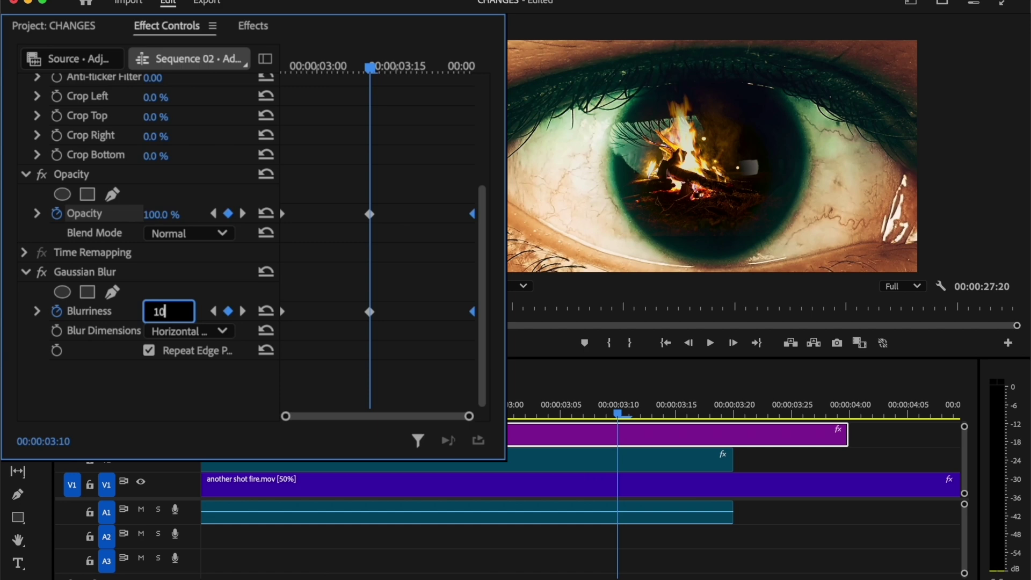
left_click_drag(373, 74, 326, 76)
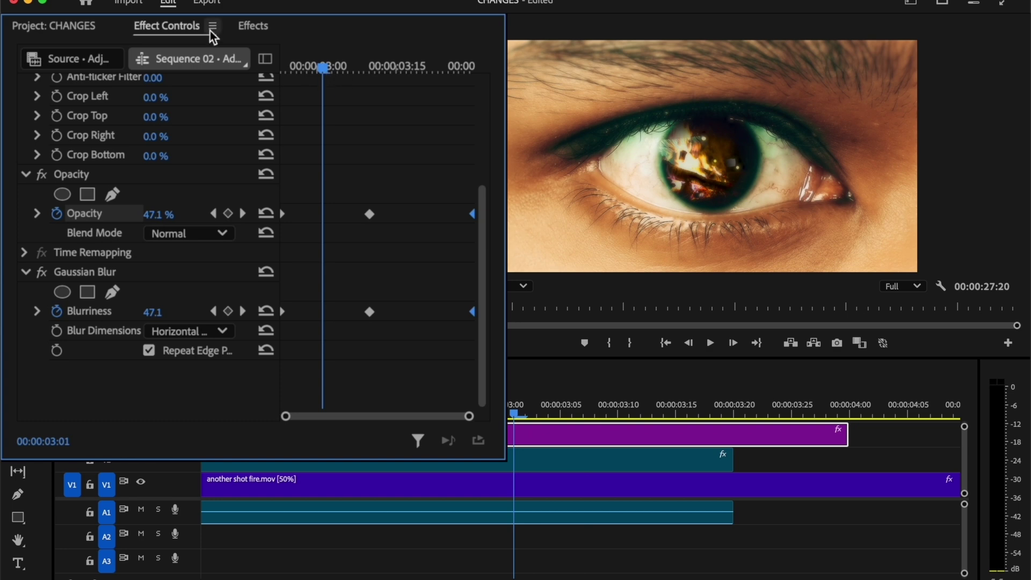
Find the VR Chromatic Aberrations effect and apply it to the adjustment layer.
left_click(260, 26)
left_click(175, 56)
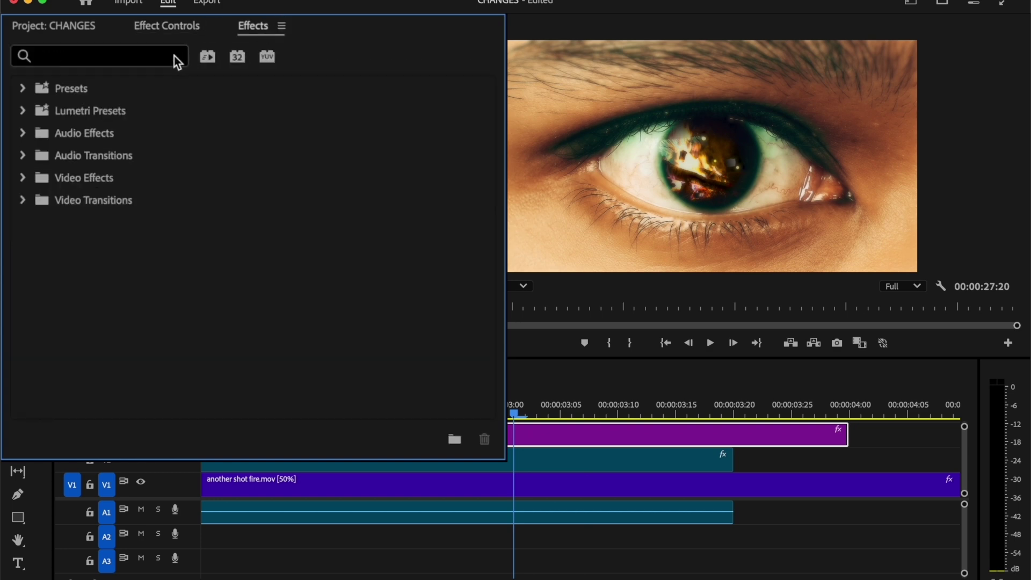
left_click(153, 57)
type("vr")
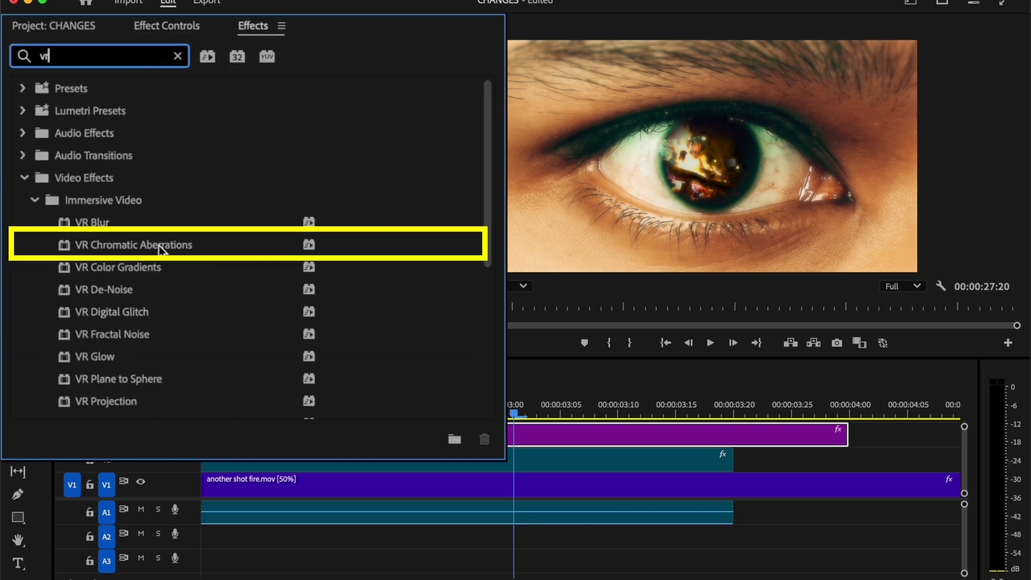
left_click_drag(161, 245, 397, 434)
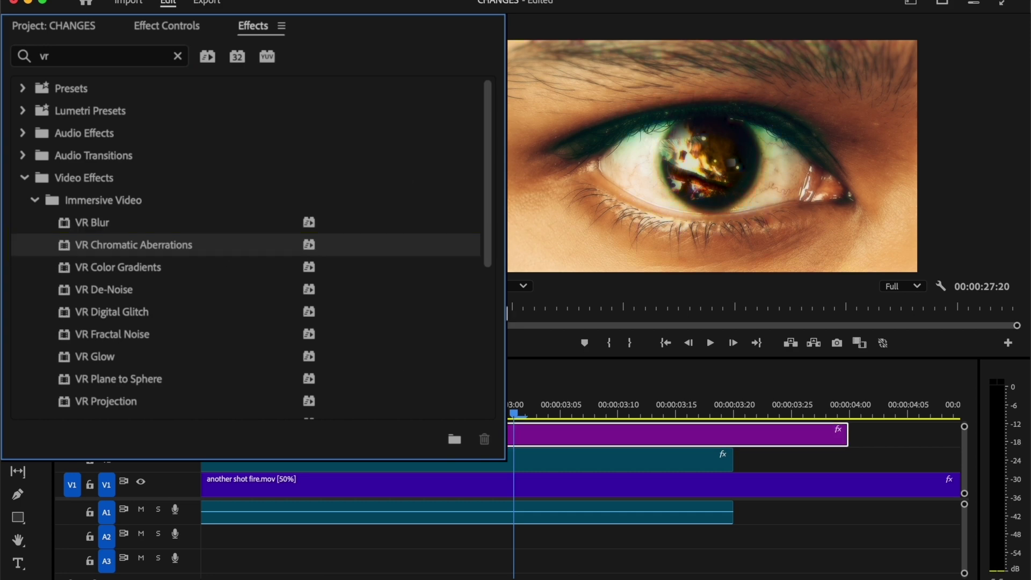
Turn off the chromatic aberration effect's Auto VR Properties and set its frame layout to Stereoscopic - Over/Under.
left_click(171, 27)
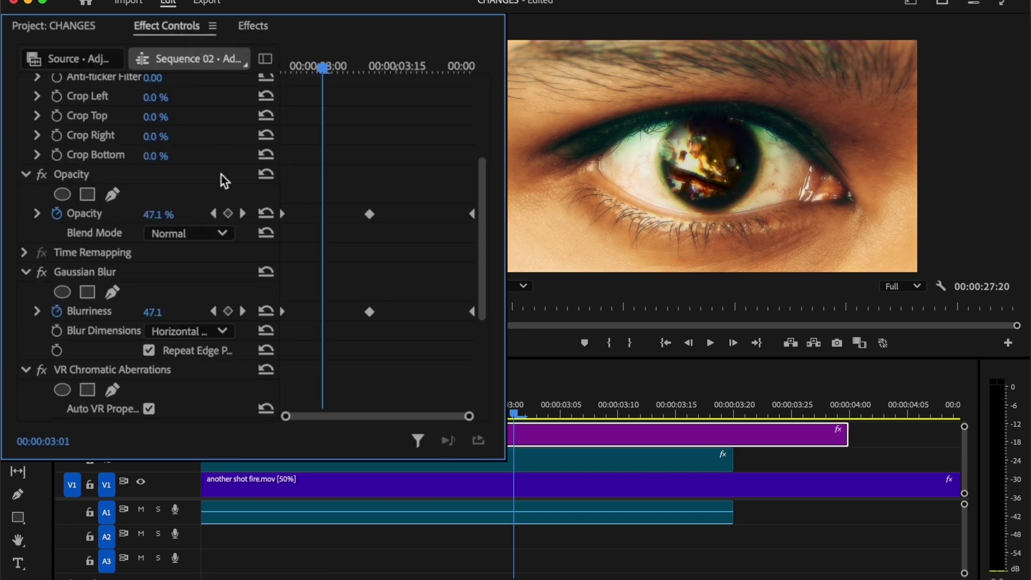
scroll(200, 308, "down", 5)
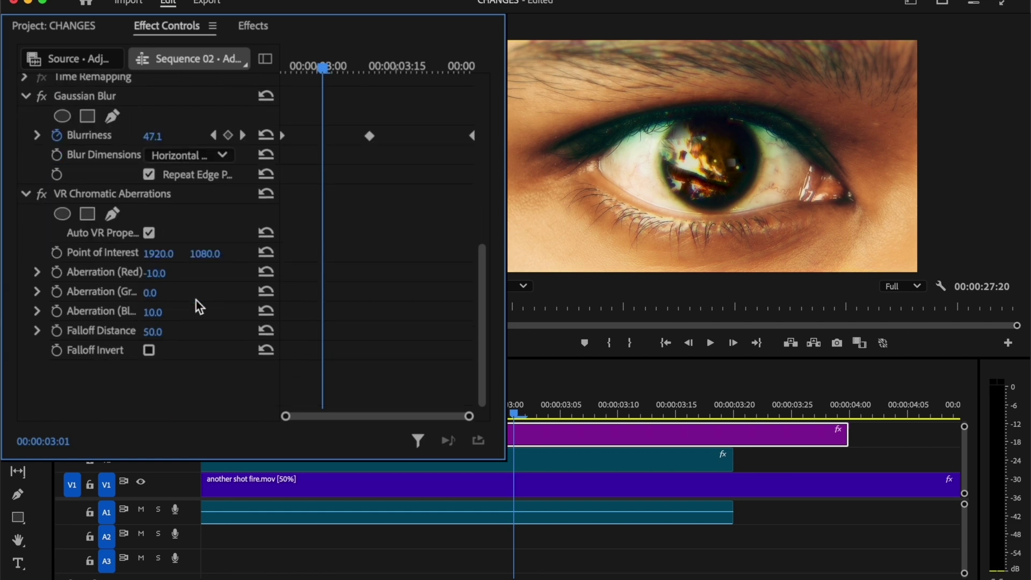
left_click(149, 233)
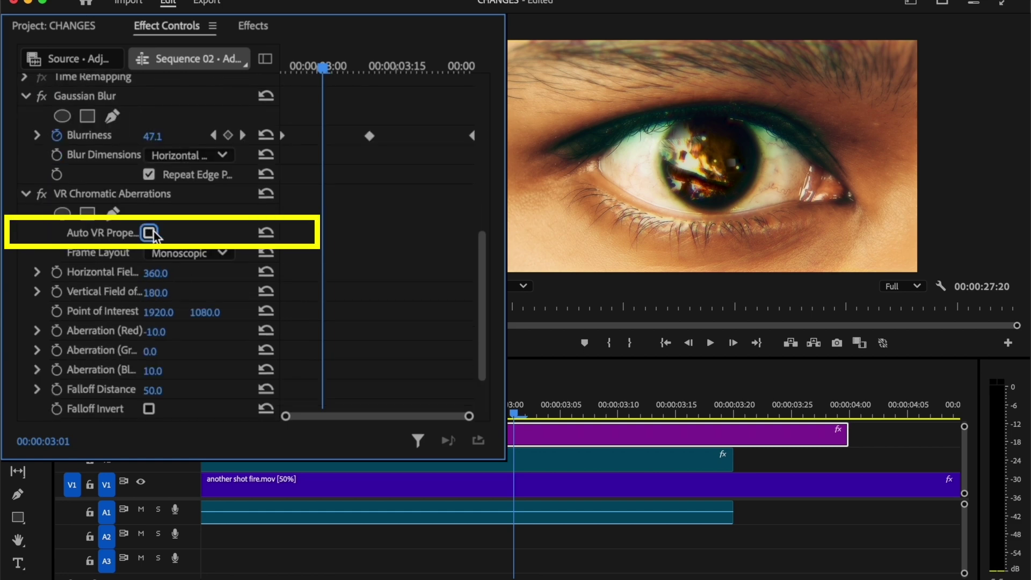
left_click(221, 254)
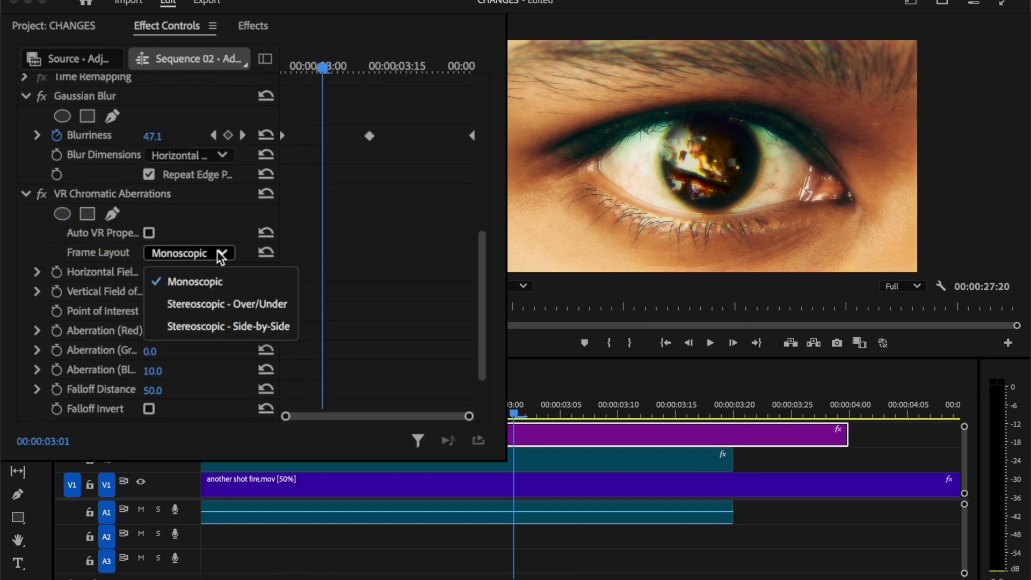
left_click(248, 303)
Set the aberration to red 10, green 15 and blue -10 with falloff distance 100, and return to 00:00:02:23.
left_click(169, 389)
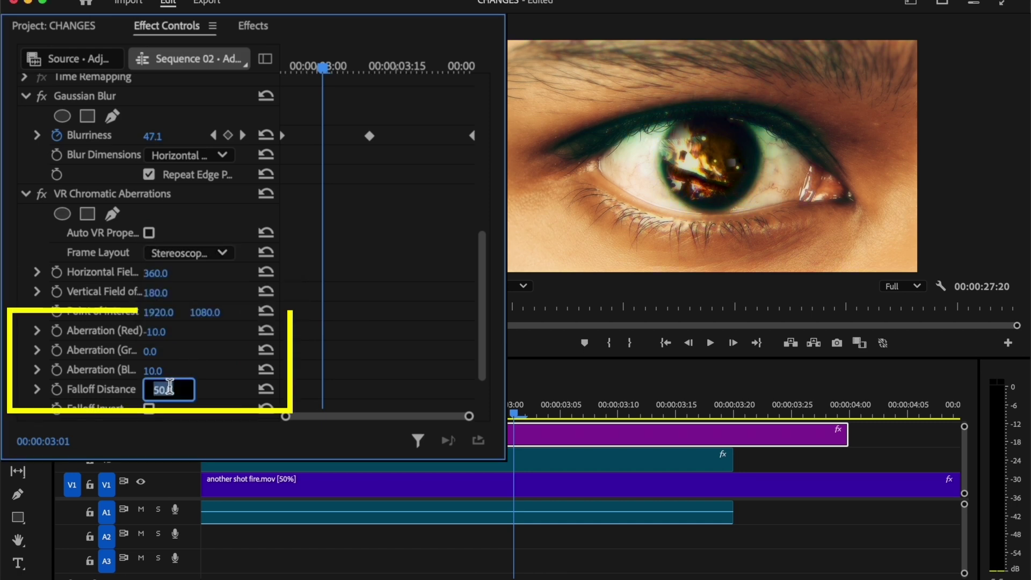
type("100")
left_click(170, 332)
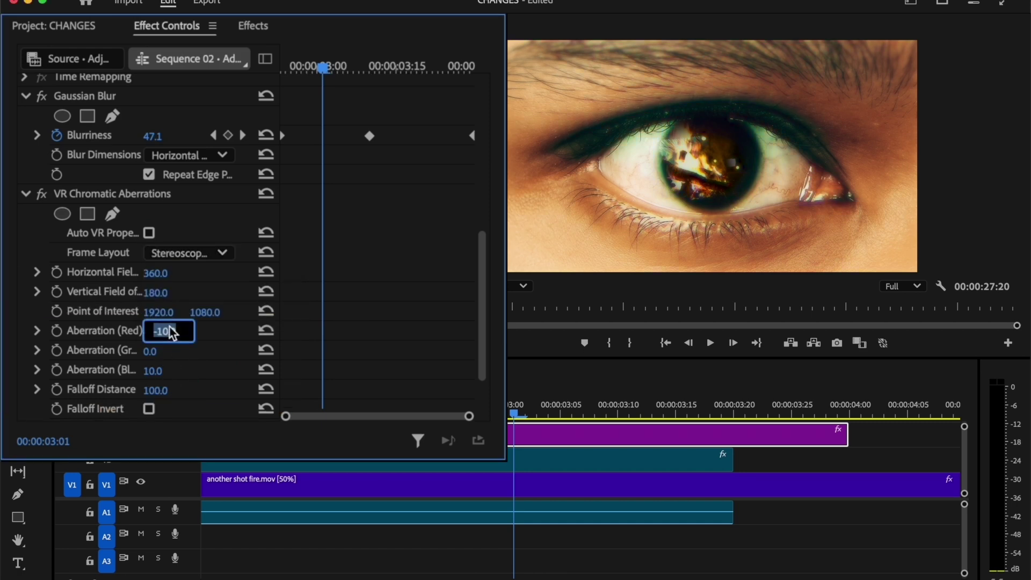
left_click(185, 350)
type("1")
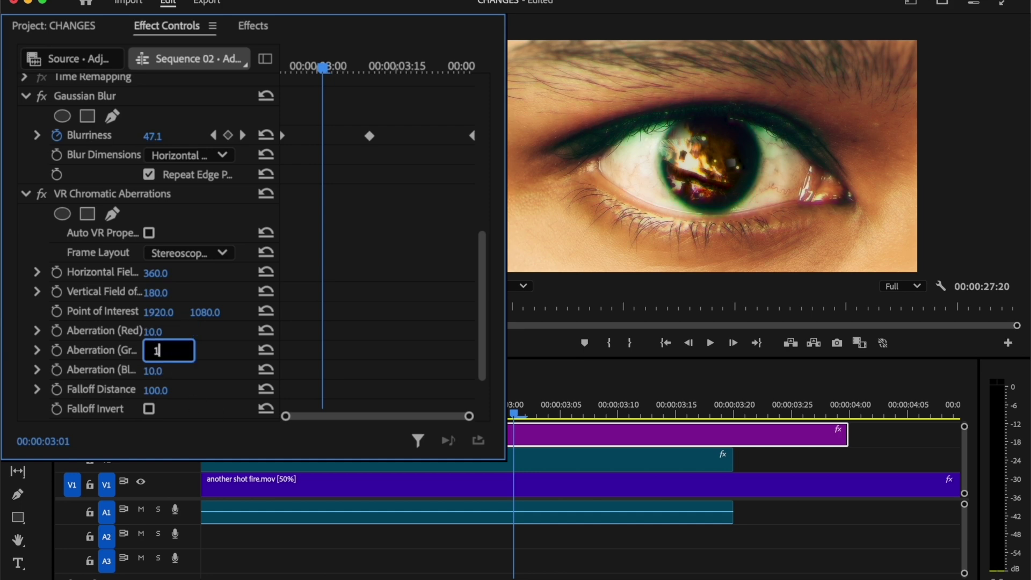
type("5")
left_click(169, 370)
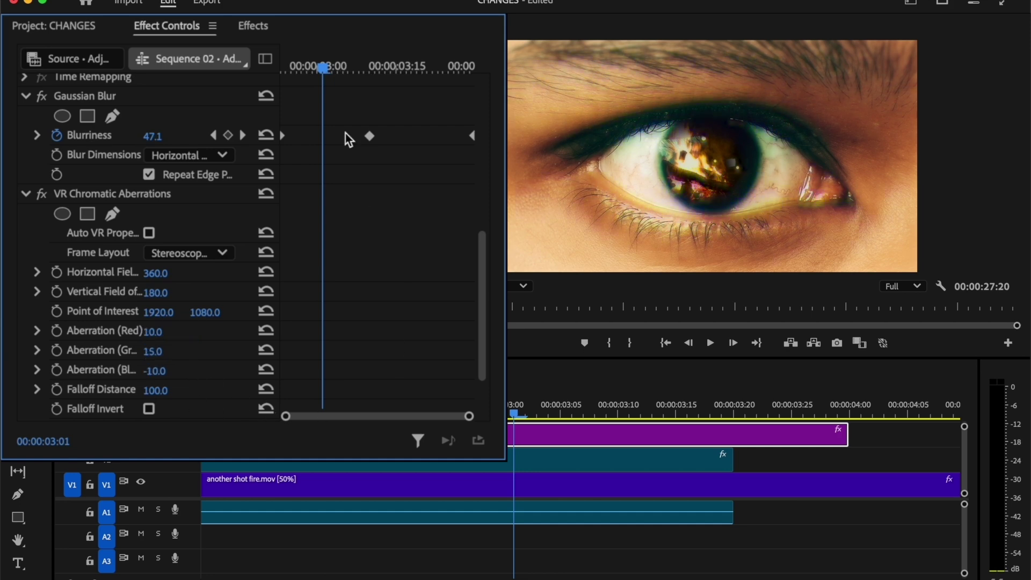
left_click_drag(250, 55, 218, 55)
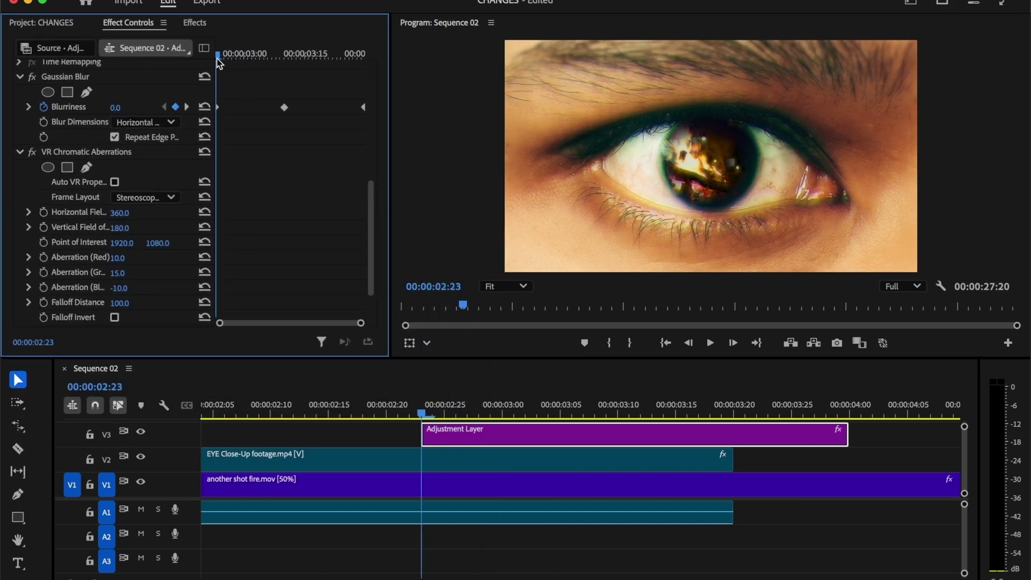